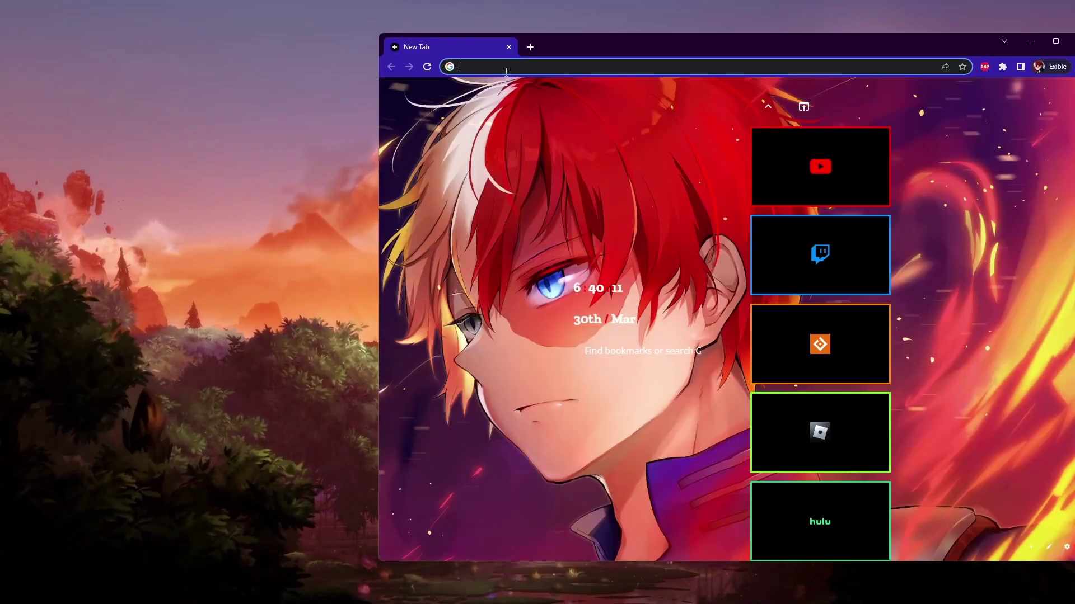
- Search Google for roblox account manager and download Roblox.Account.Manager.3.5.zip from the GitHub release page
click(507, 69)
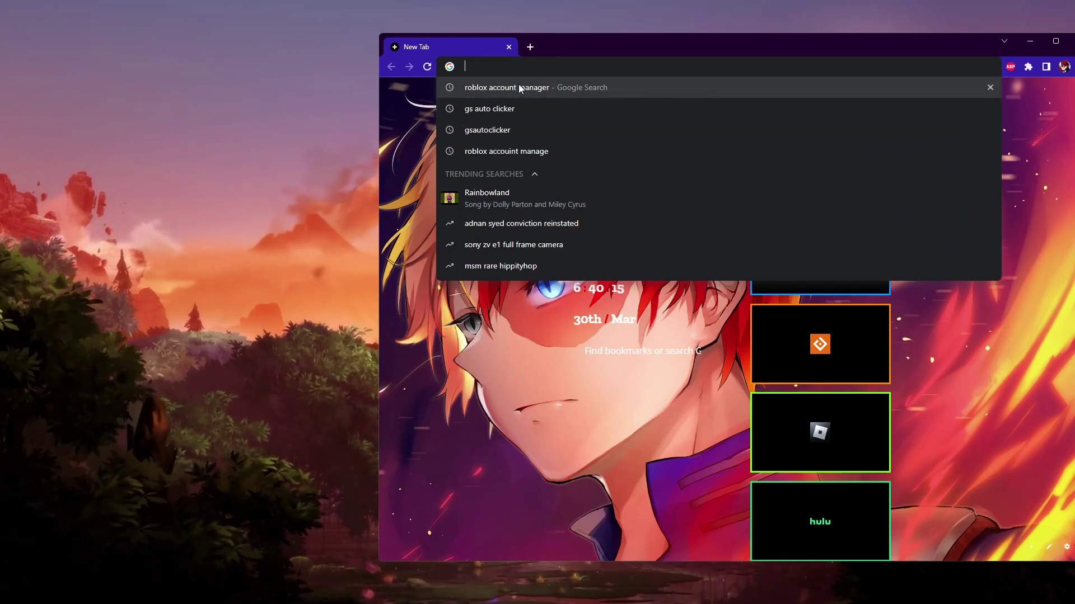
click(494, 92)
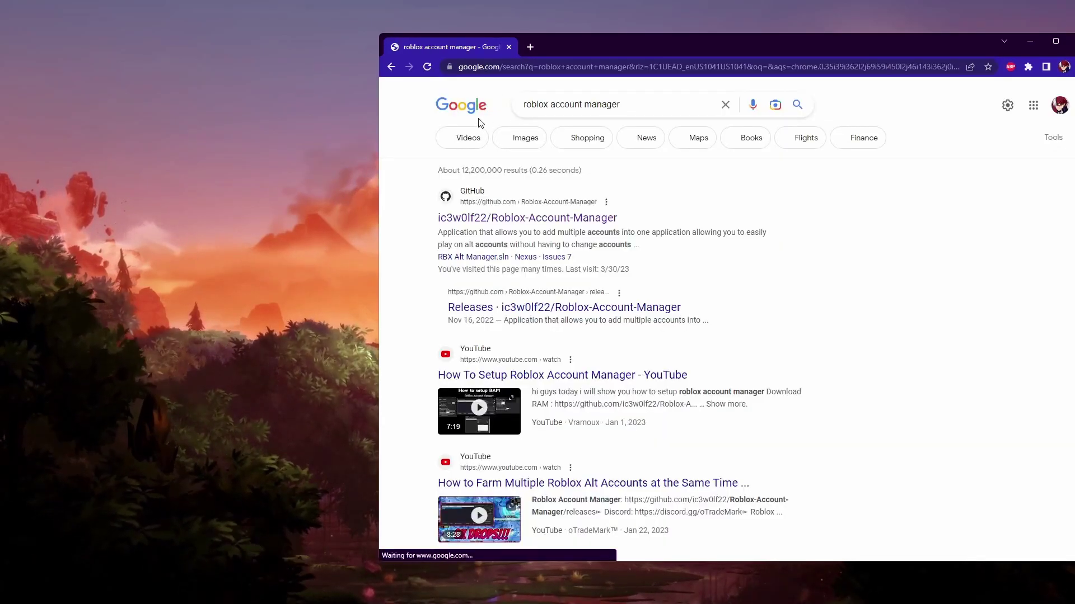
drag(670, 48, 529, 63)
double_click(530, 63)
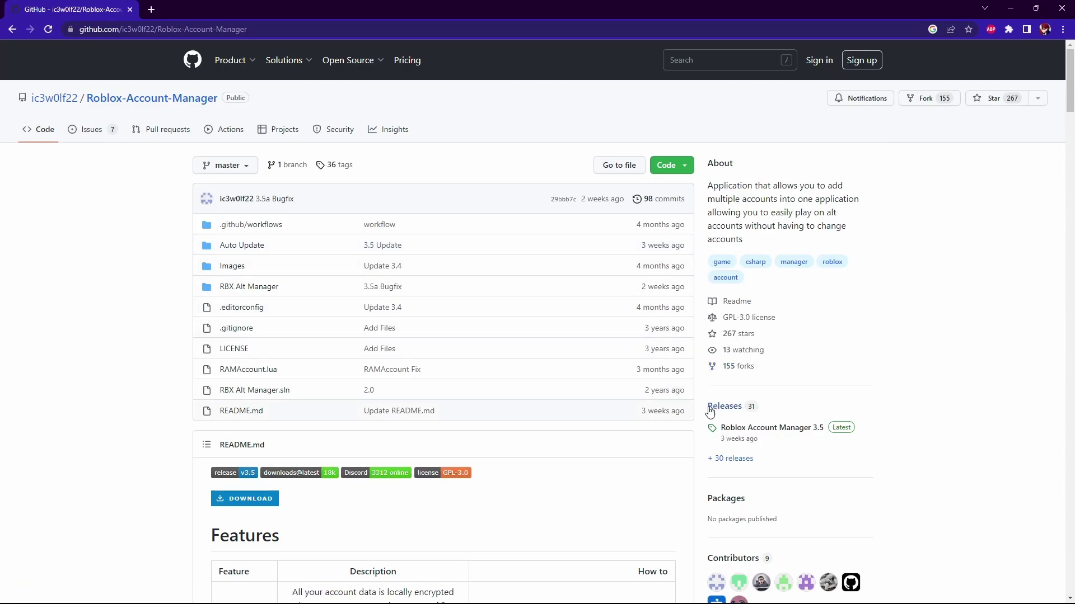
click(782, 434)
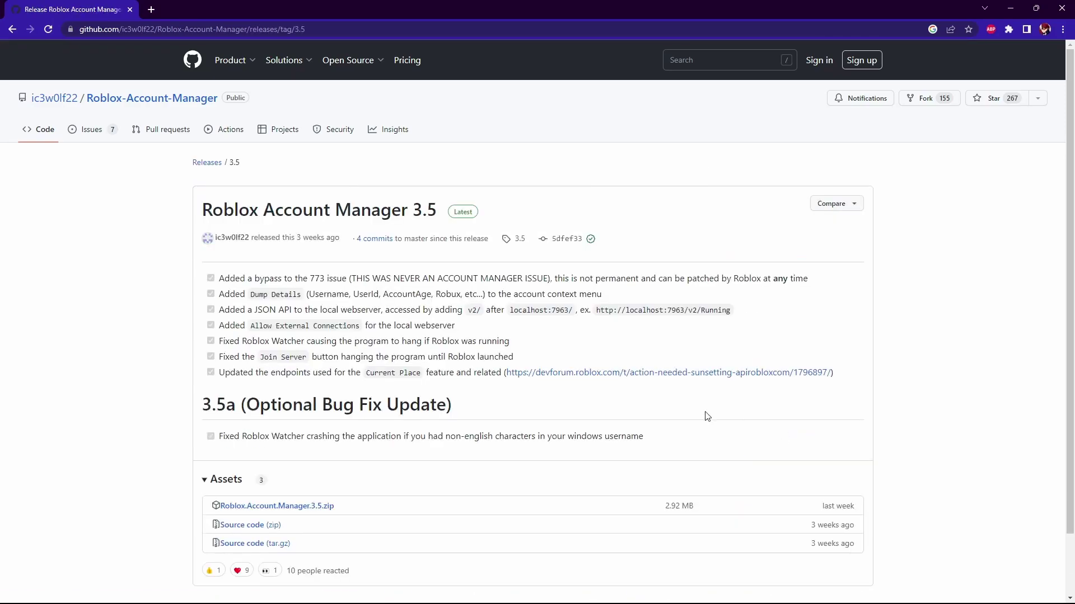
scroll(302, 387, down, 2)
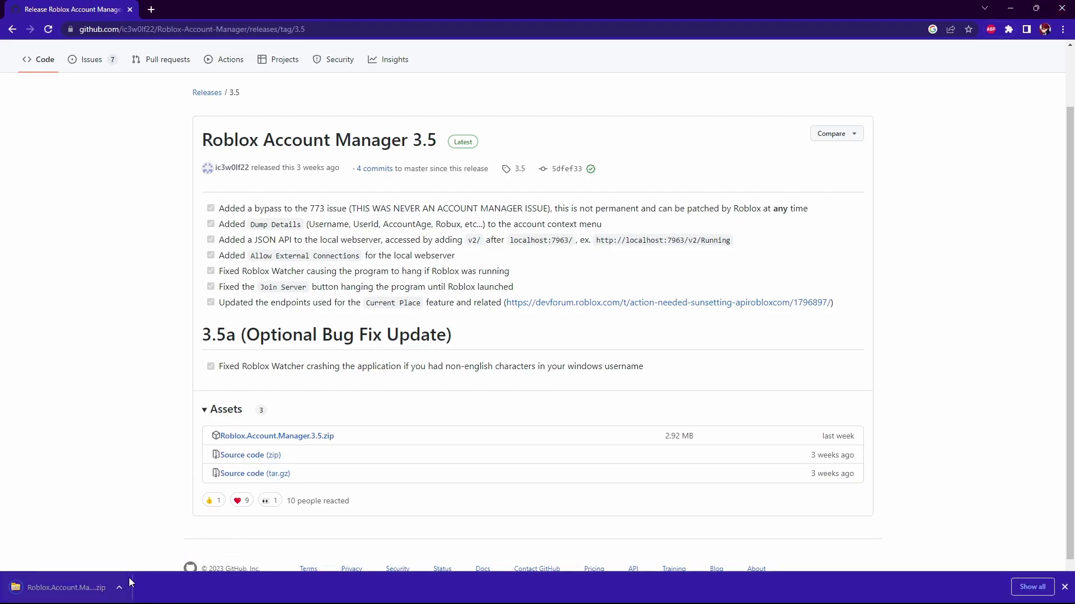
click(1036, 8)
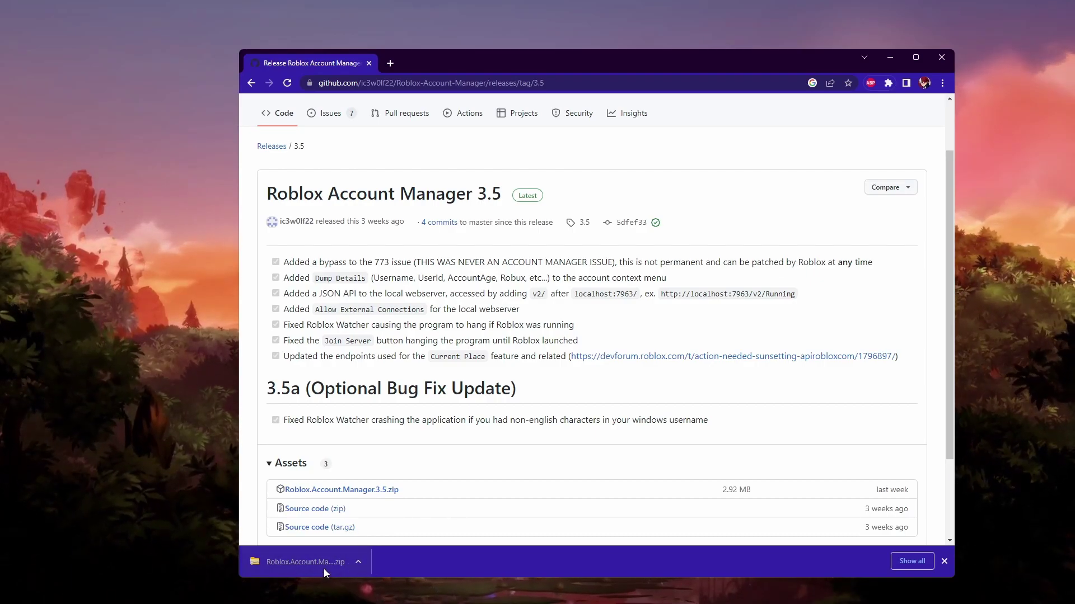
- Drag the downloaded Roblox Account Manager zip from Chrome onto the desktop
drag(323, 565, 135, 398)
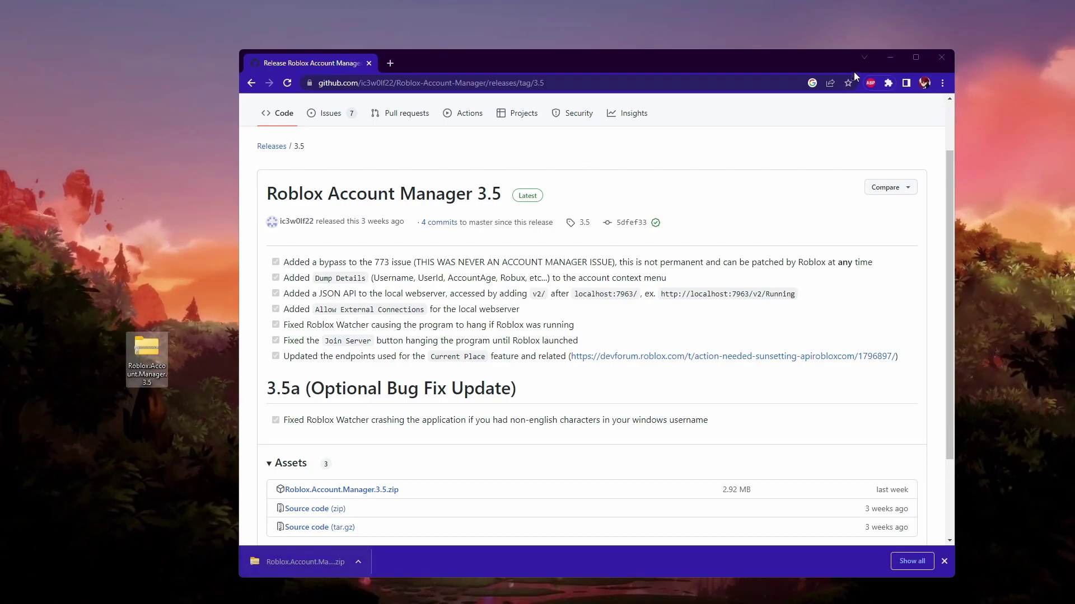
drag(735, 56, 899, 52)
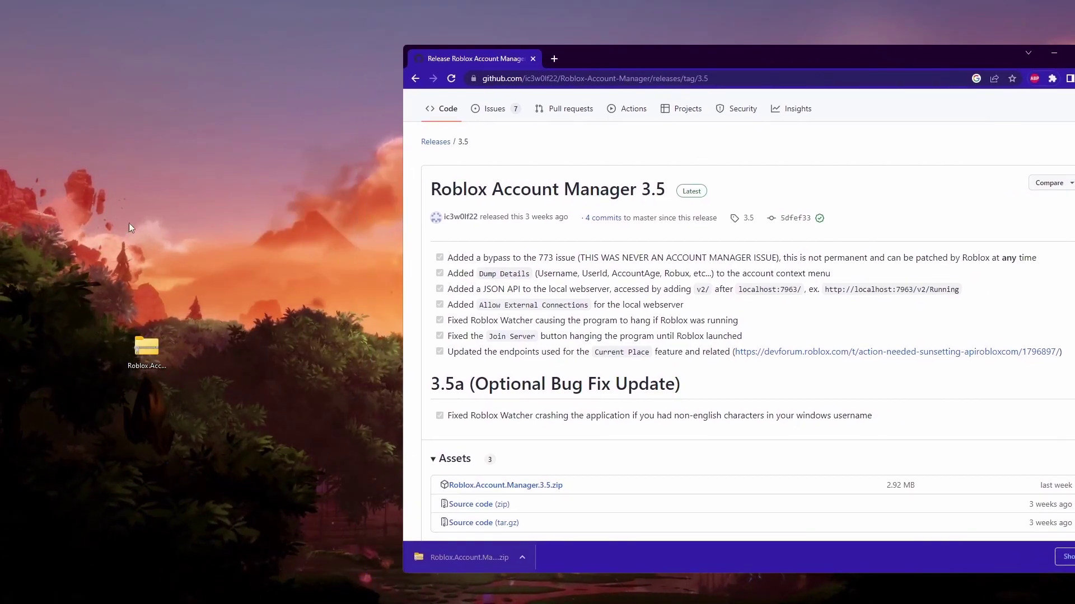
drag(132, 359, 176, 411)
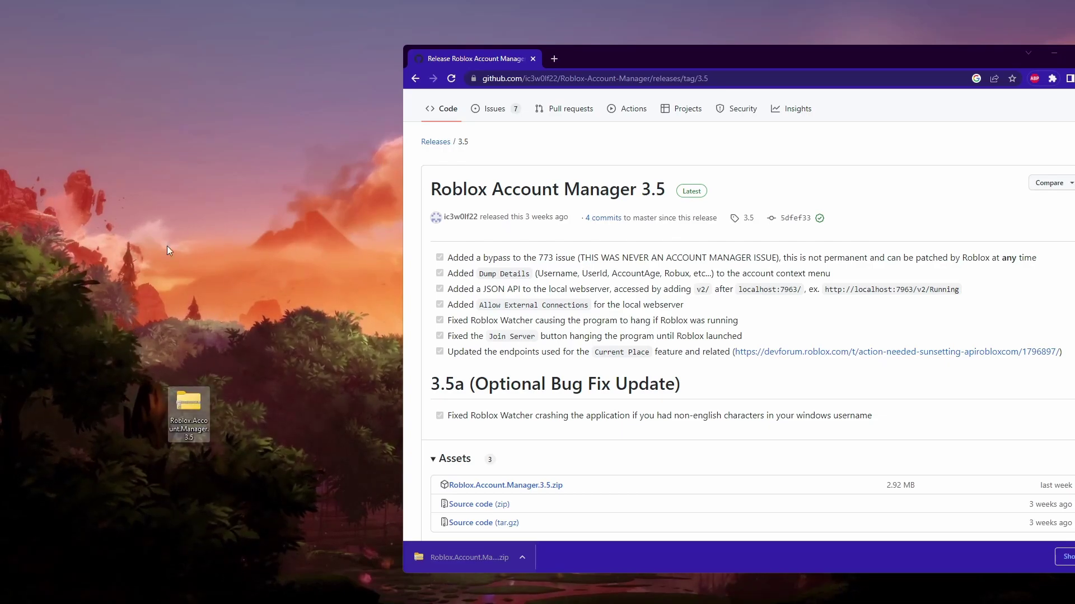
- Create a new desktop folder named 'rblx acc man'
right_click(202, 218)
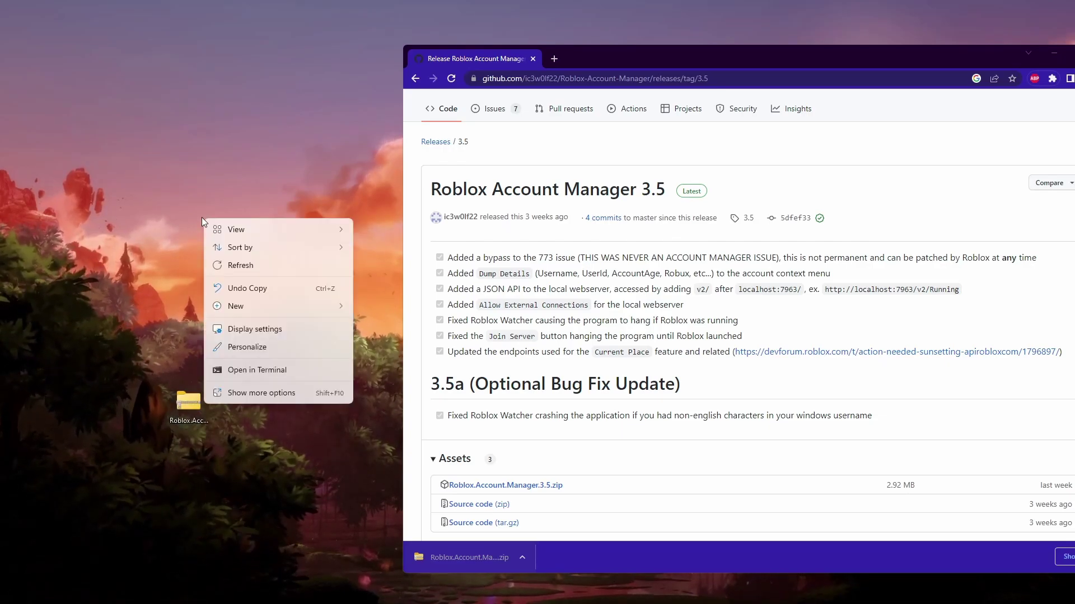
click(232, 306)
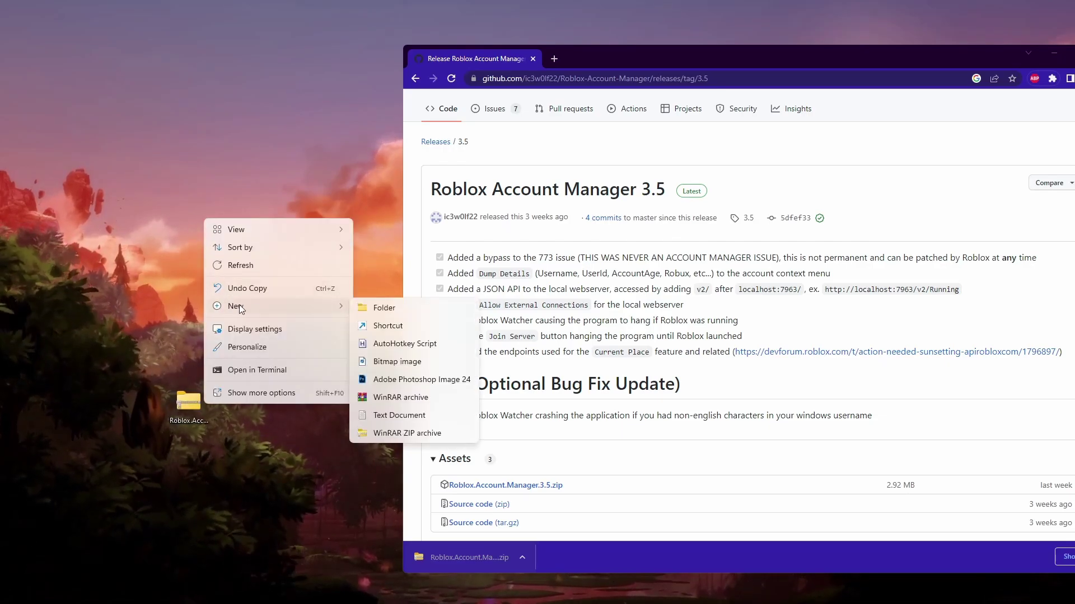
click(394, 308)
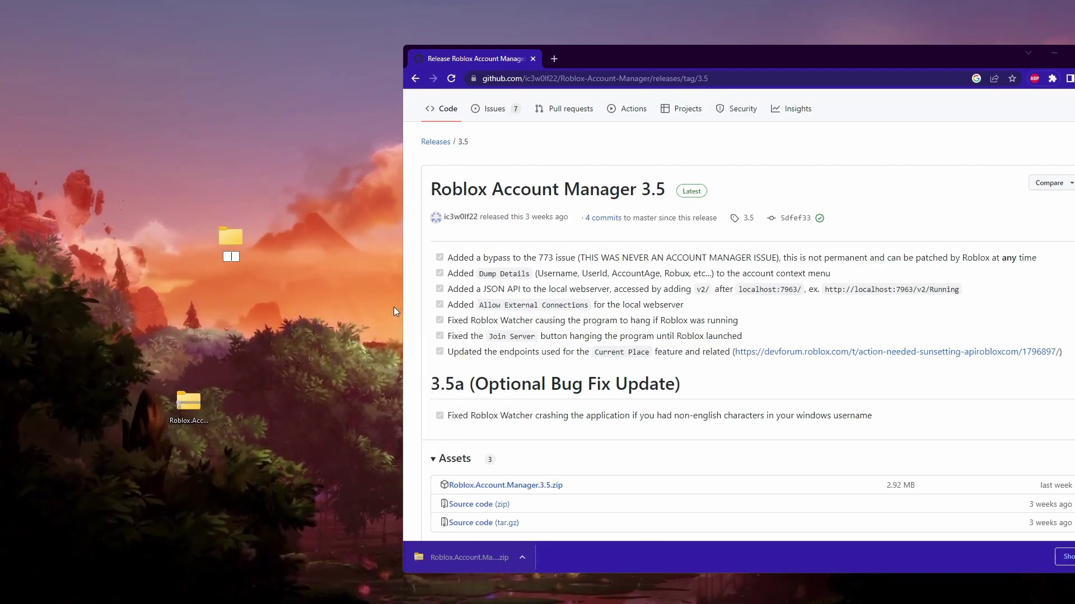
text(rblx acc a)
text(an)
key(Return)
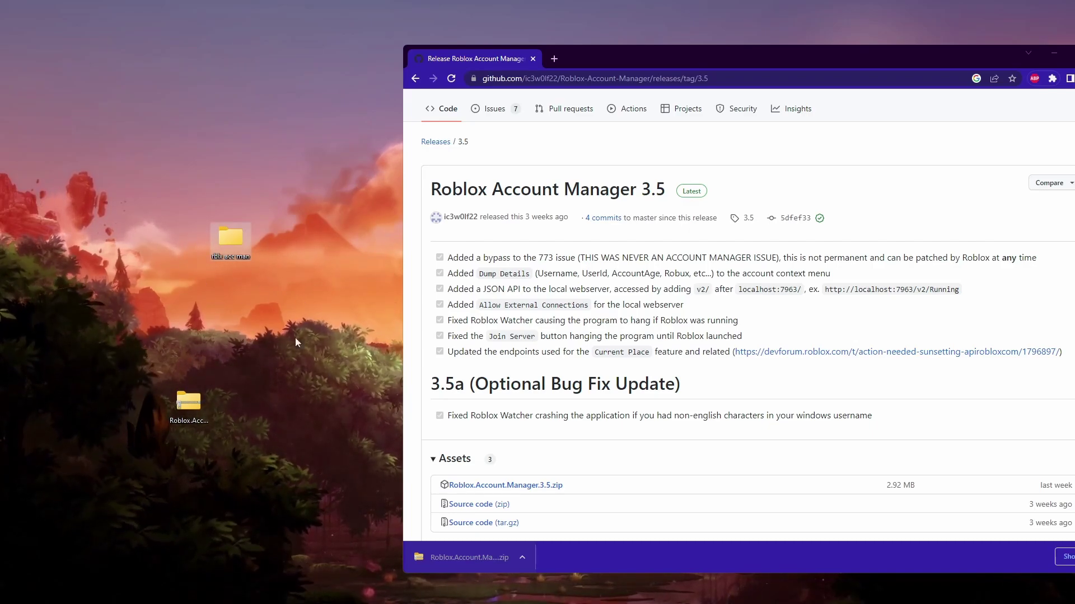
- Extract all the zip's files into Desktop > rblx acc man
double_click(193, 407)
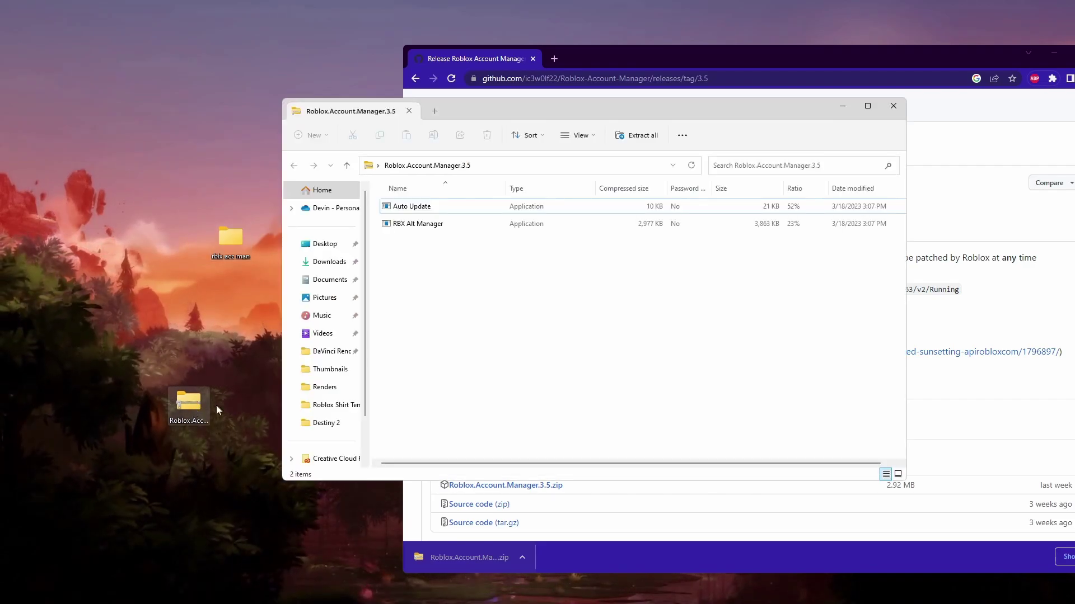
drag(433, 308, 413, 225)
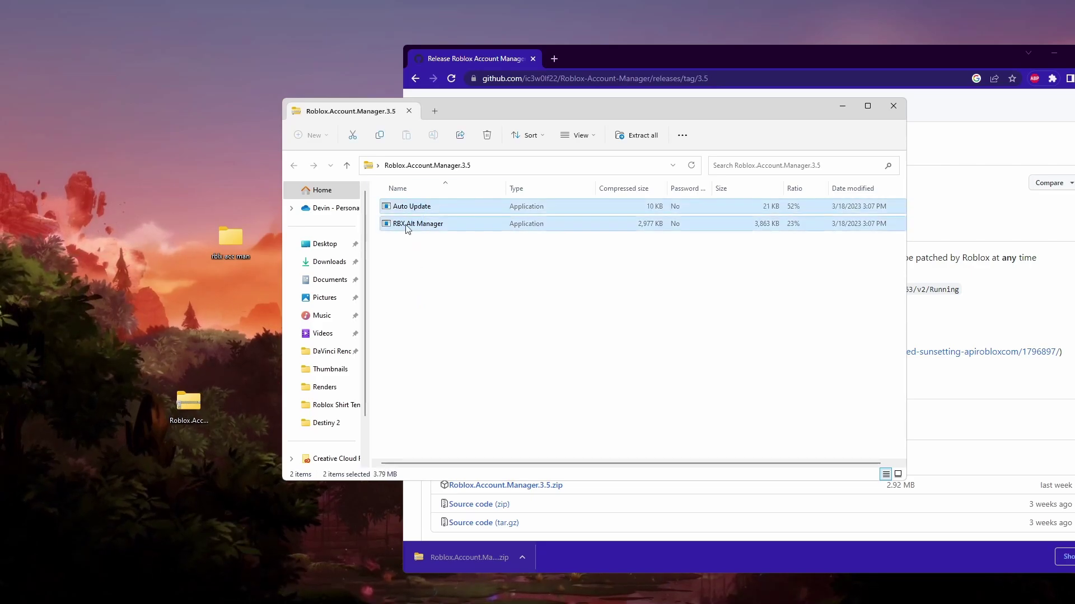
click(639, 140)
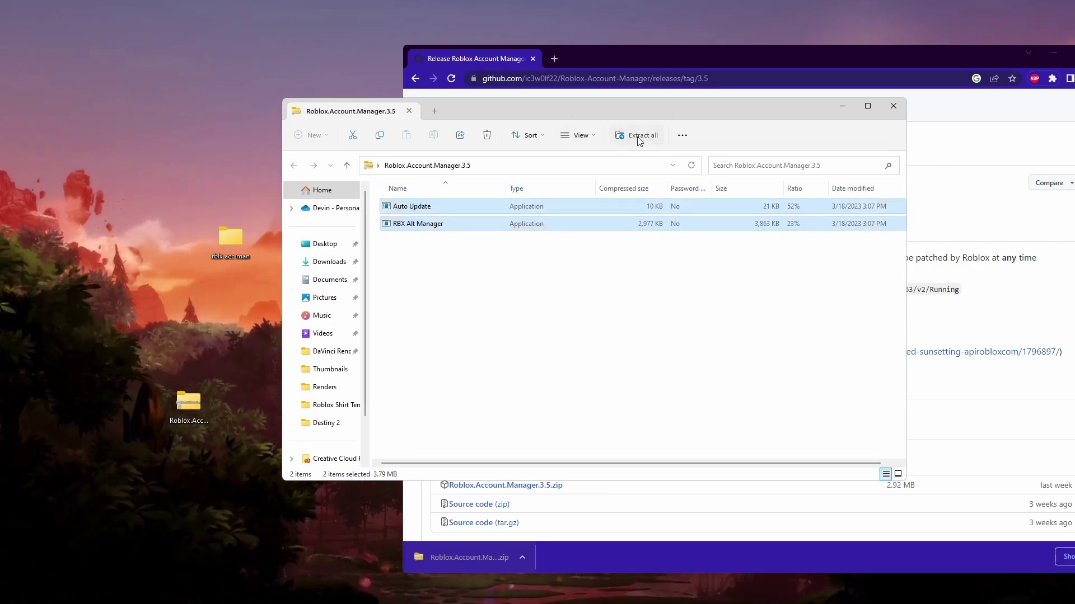
drag(343, 200, 469, 216)
click(547, 280)
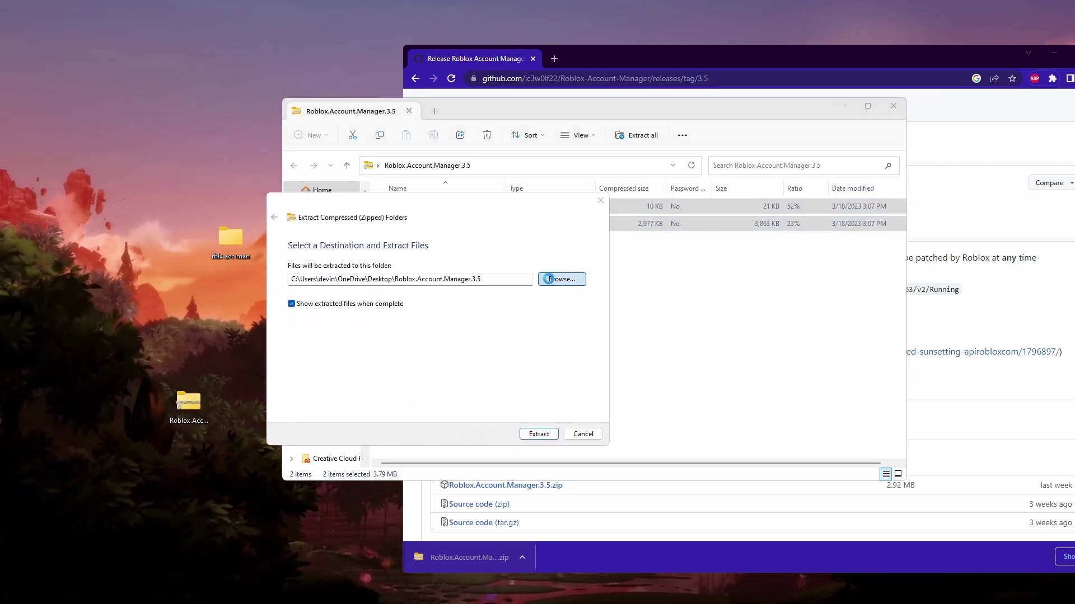
click(306, 327)
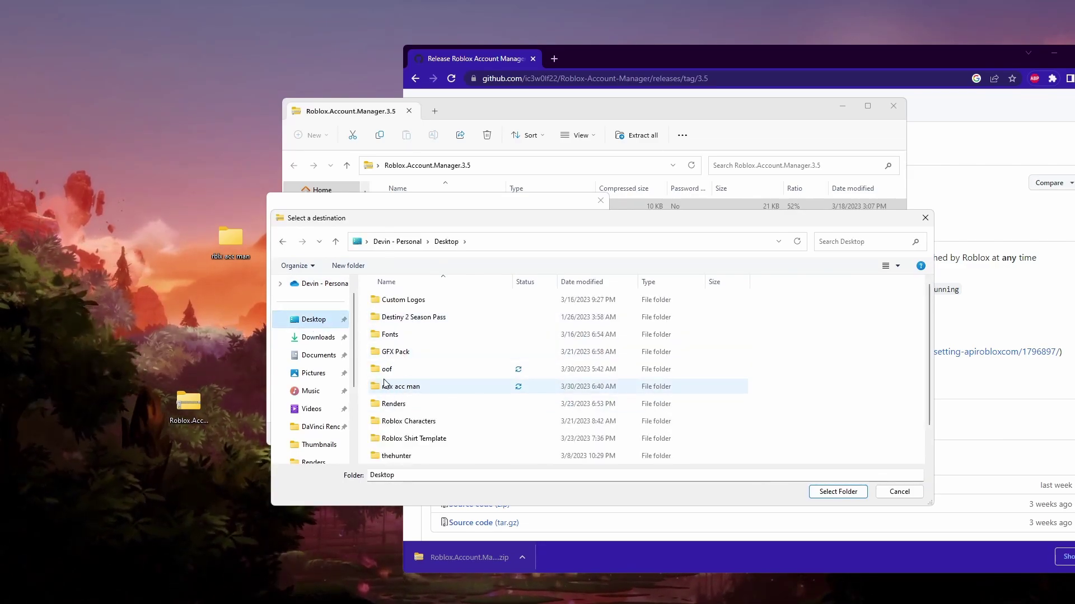
click(398, 387)
click(811, 494)
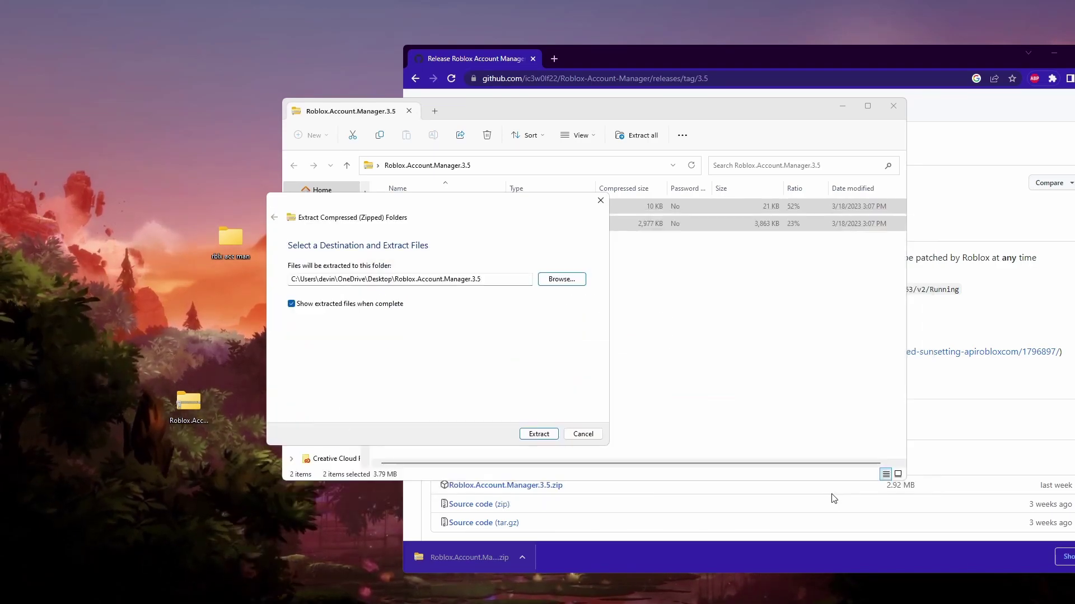
click(544, 435)
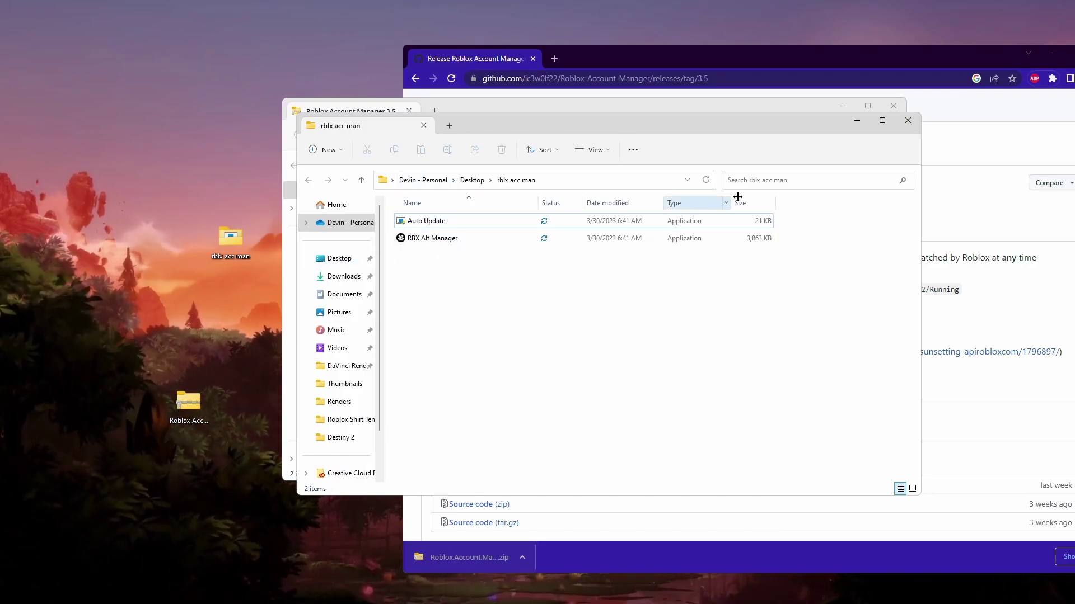
- Close the Explorer windows, delete the zip from the desktop, and maximize Chrome
click(907, 120)
click(892, 106)
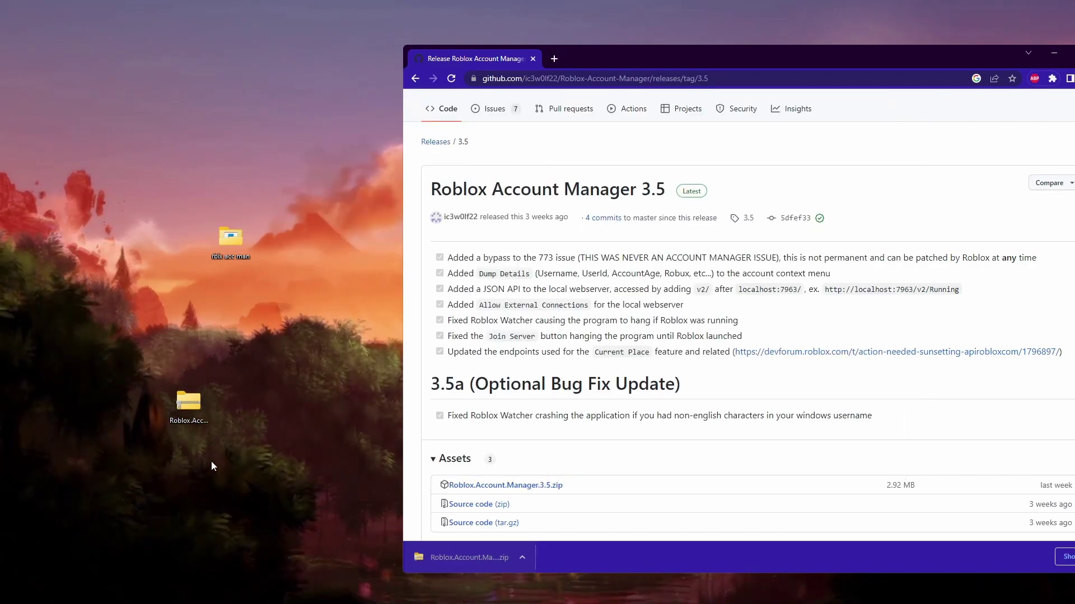
drag(250, 464, 173, 401)
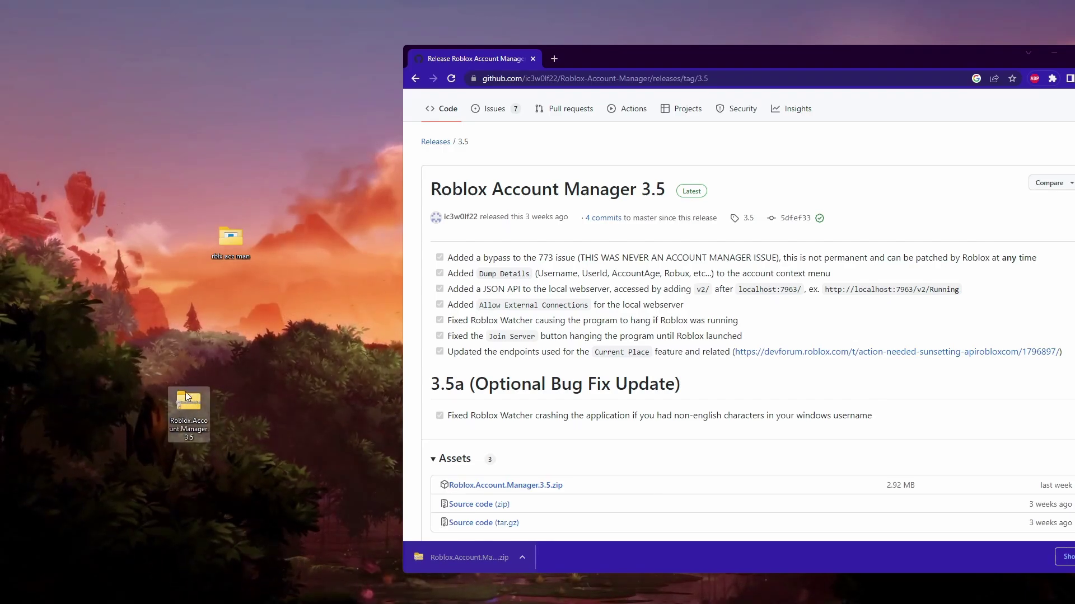
right_click(191, 396)
click(283, 409)
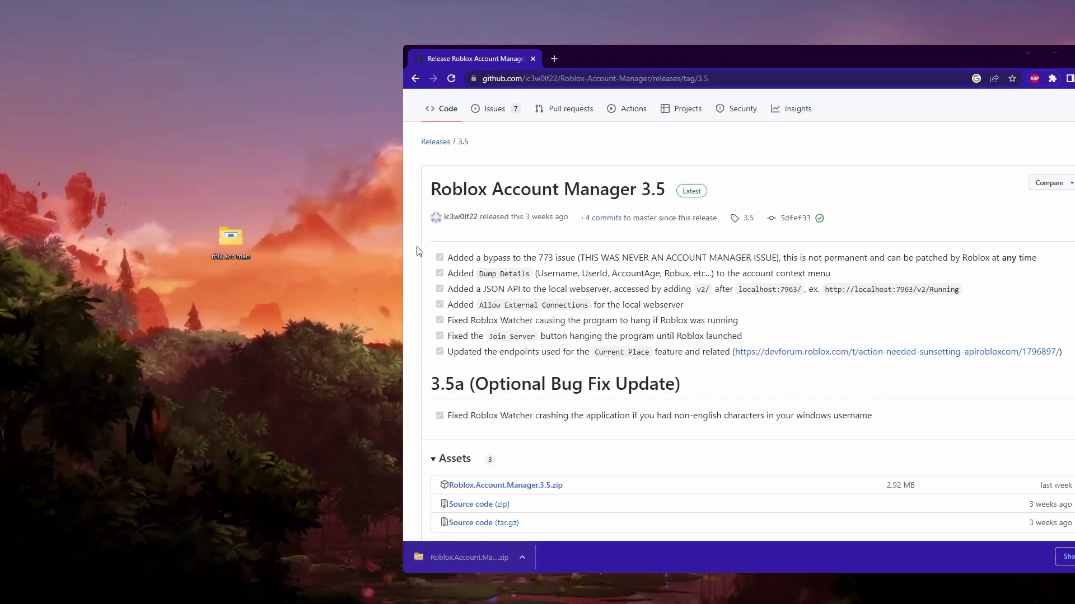
drag(571, 59, 463, 82)
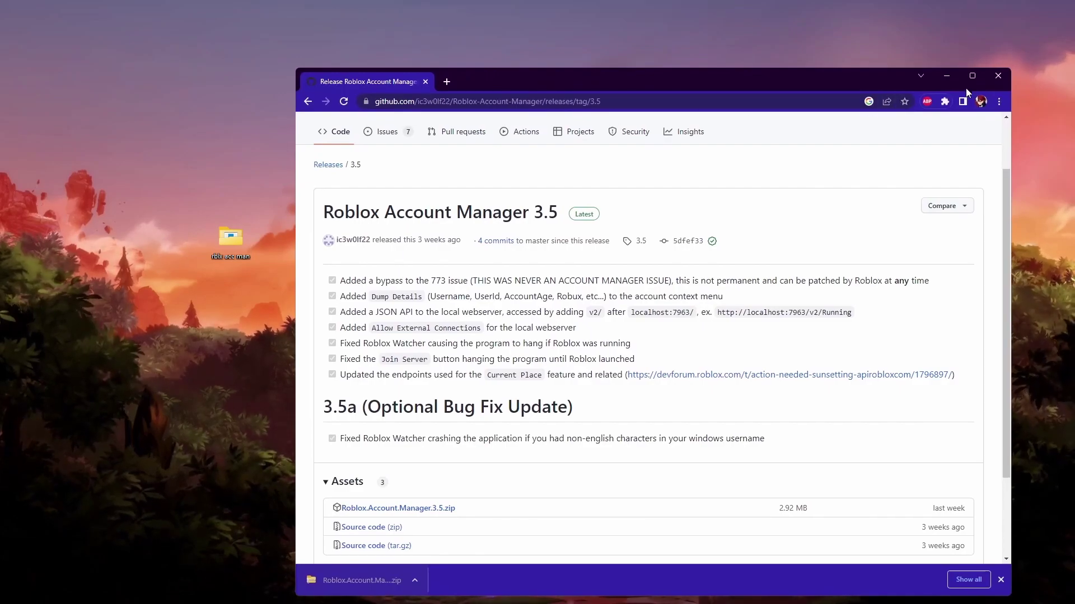
click(973, 76)
- Search for gs auto clicker and download GS Auto Clicker from Softonic
click(151, 9)
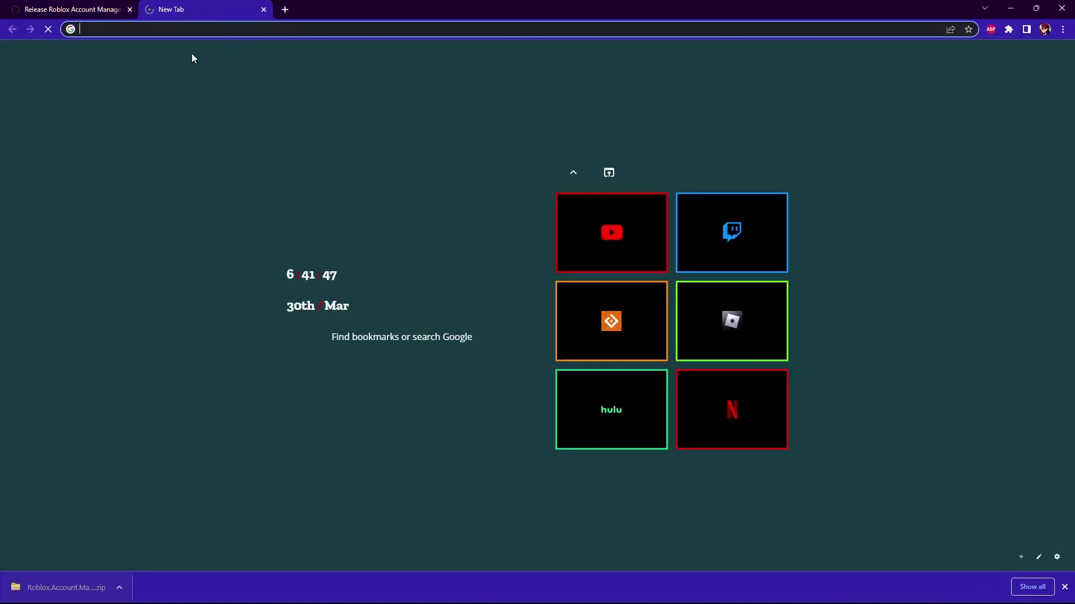
text(gs auto clicker)
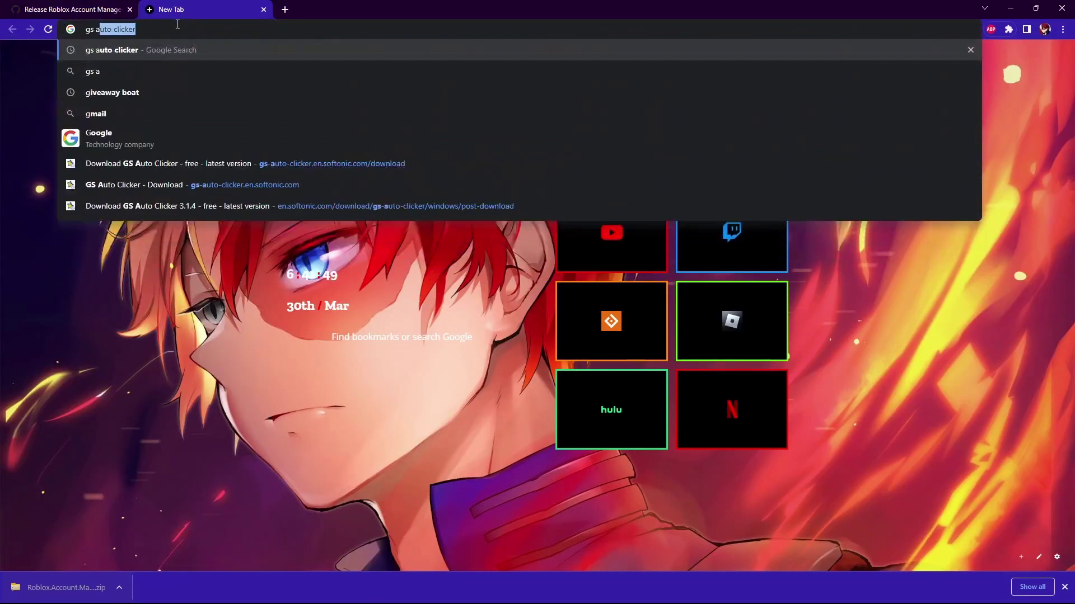
key(Return)
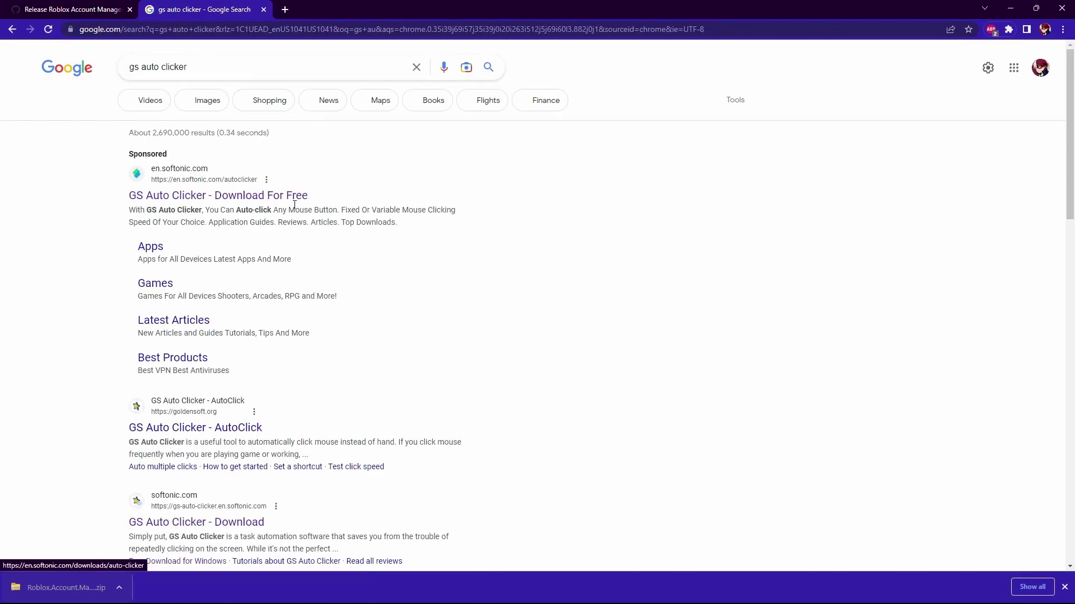
click(195, 200)
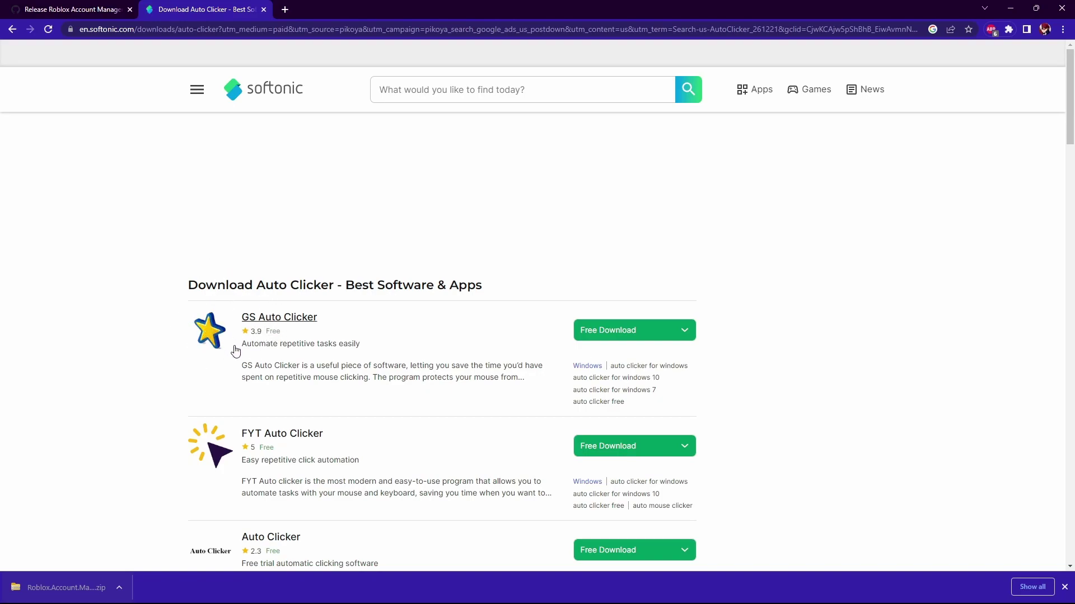
click(274, 321)
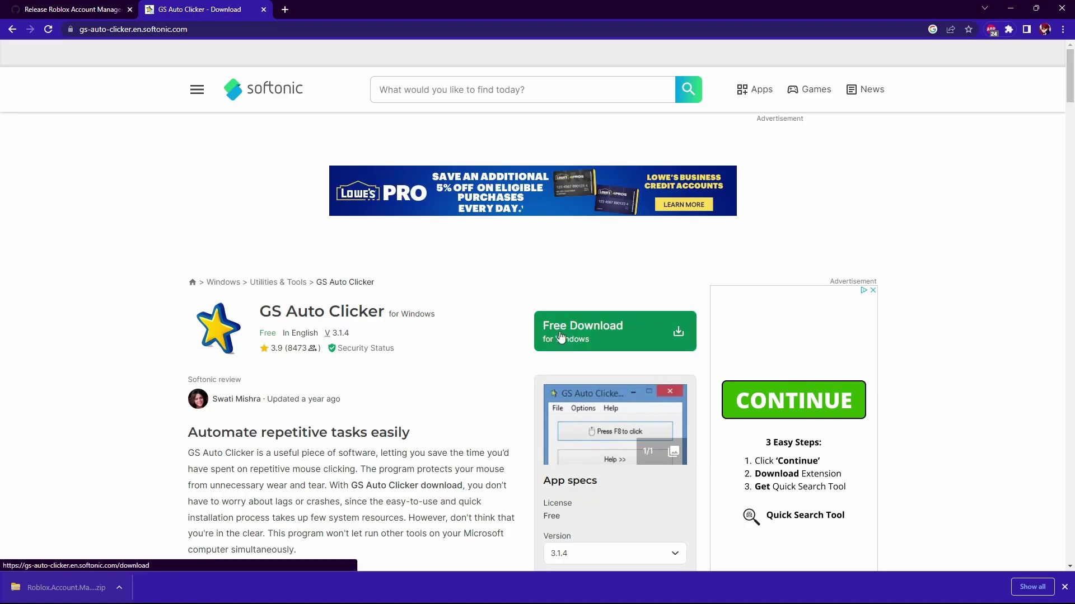
click(579, 337)
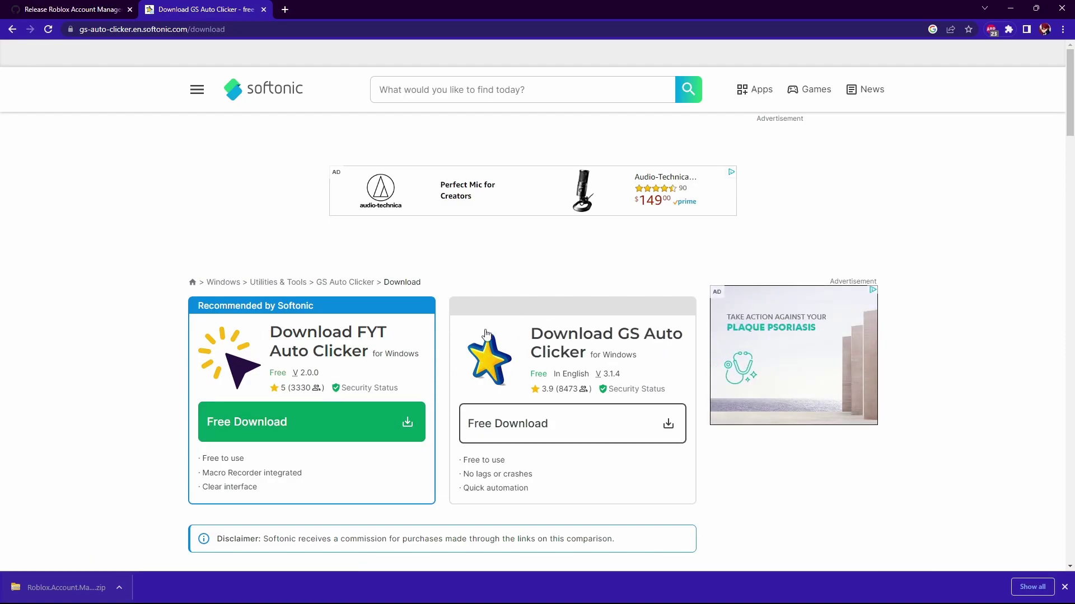
click(496, 421)
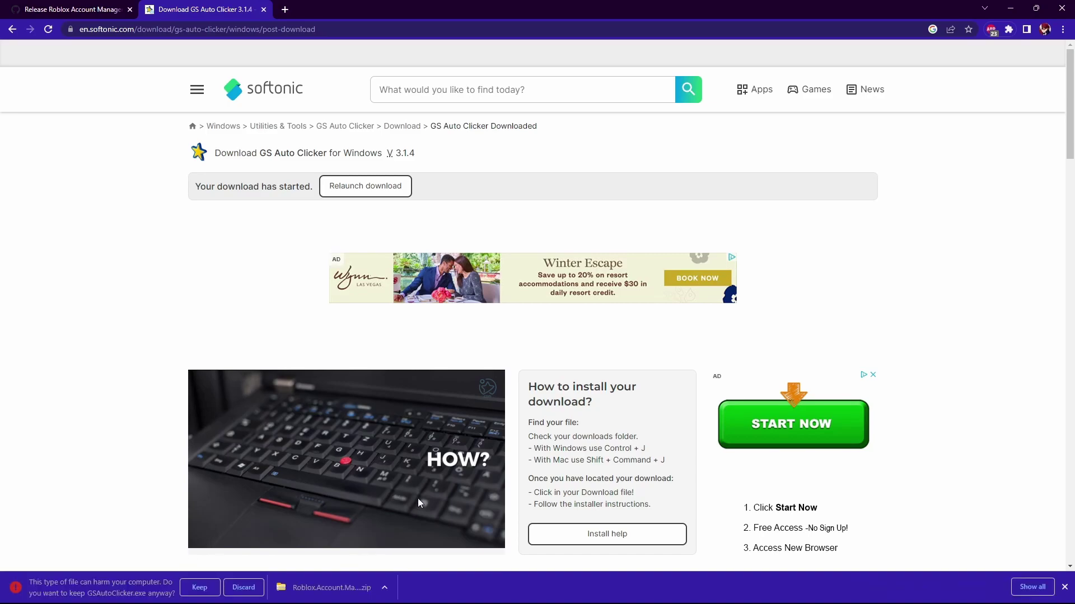
- Keep GSAutoClicker.exe, launch it, then close it and Chrome
click(201, 587)
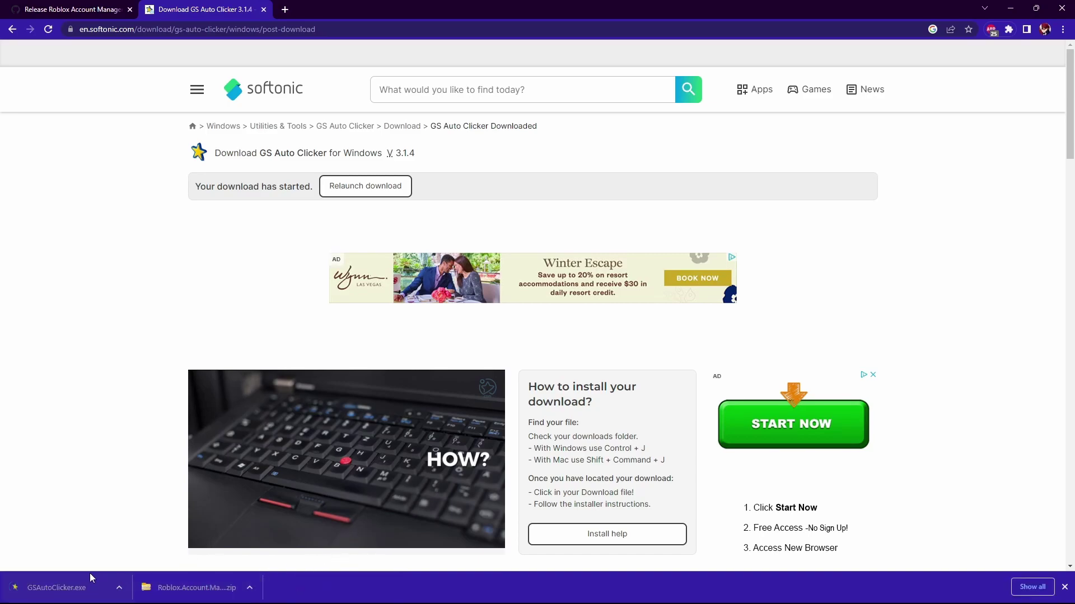
click(57, 597)
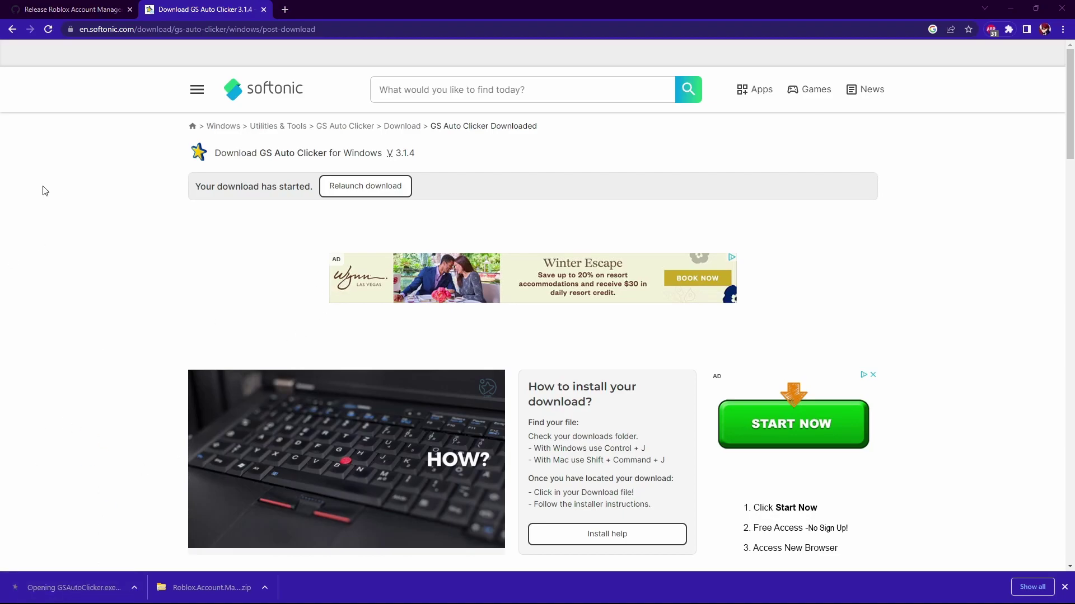
mouse_move(222, 217)
mouse_down()
mouse_move(223, 193)
mouse_move(189, 280)
mouse_move(188, 230)
mouse_move(226, 203)
mouse_up()
key(alt+F4)
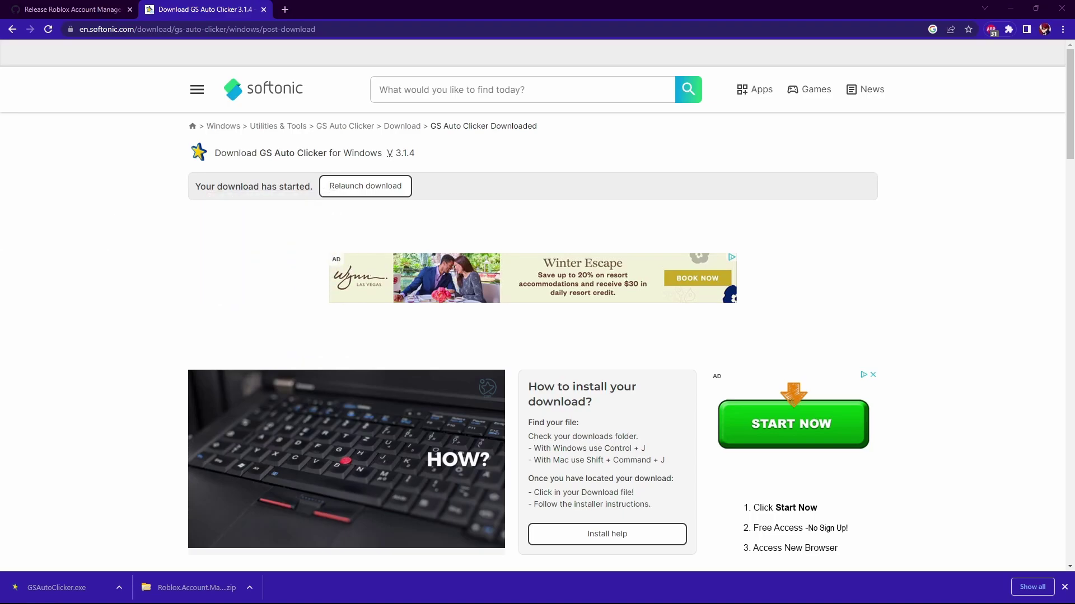
click(1071, 11)
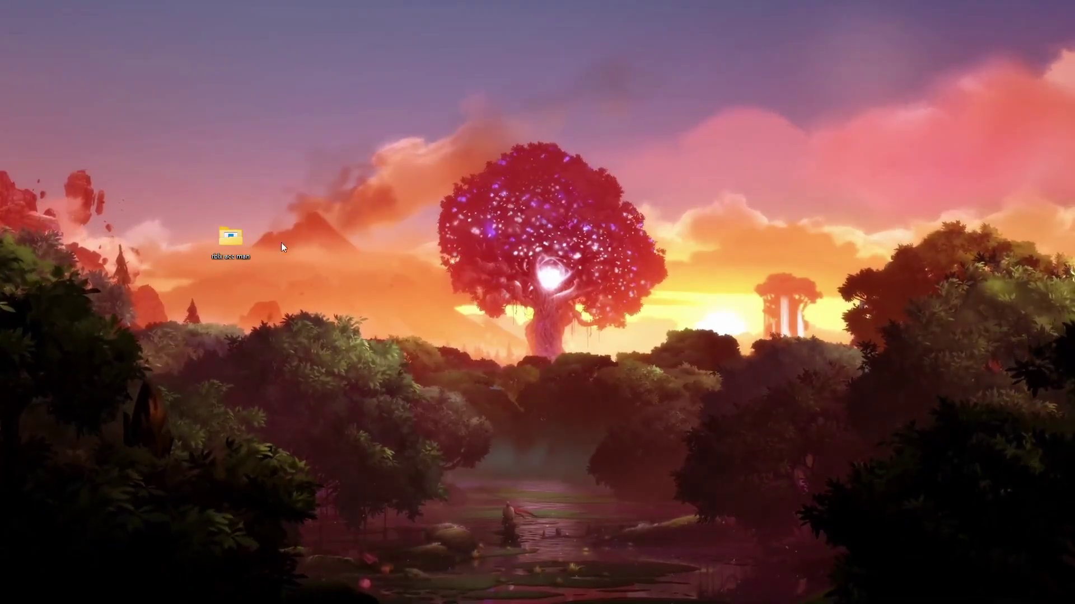
- Run RBX Alt Manager from rblx acc man, allowing it via More info > Run anyway and accepting prompts
double_click(238, 238)
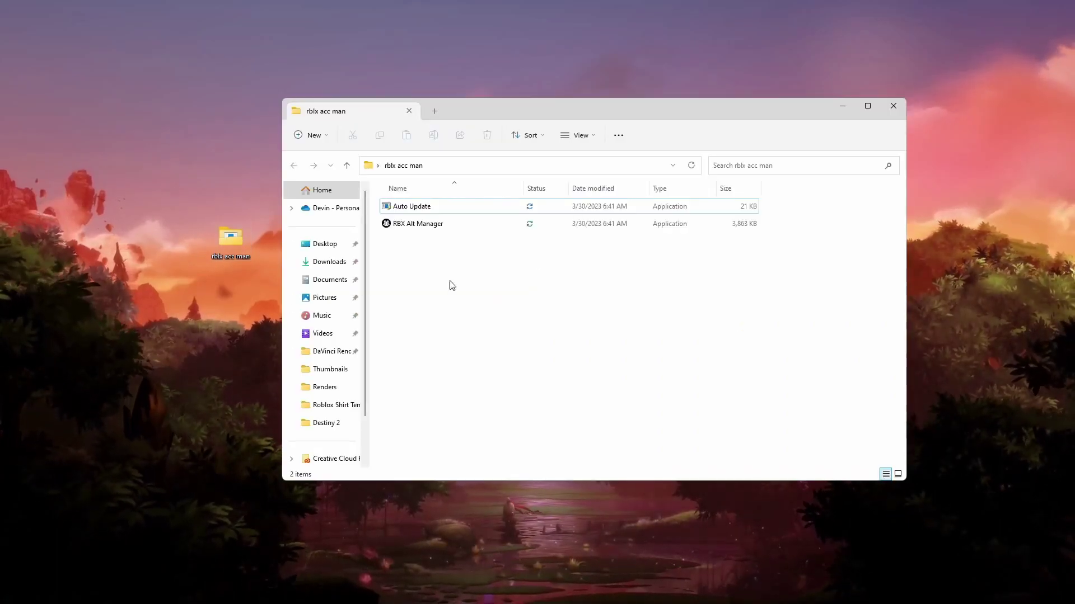
double_click(420, 226)
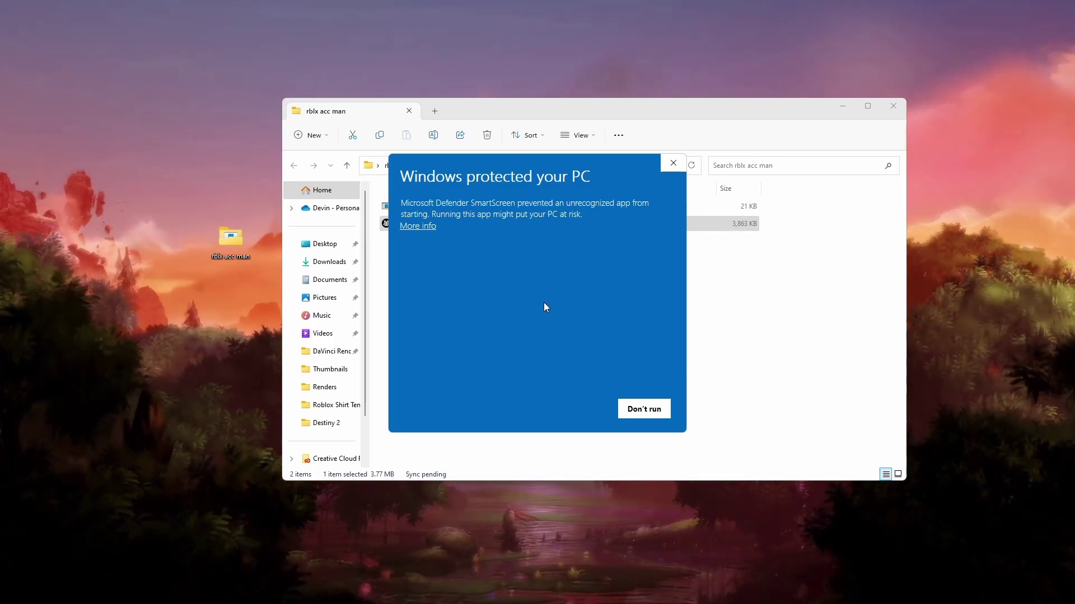
click(420, 227)
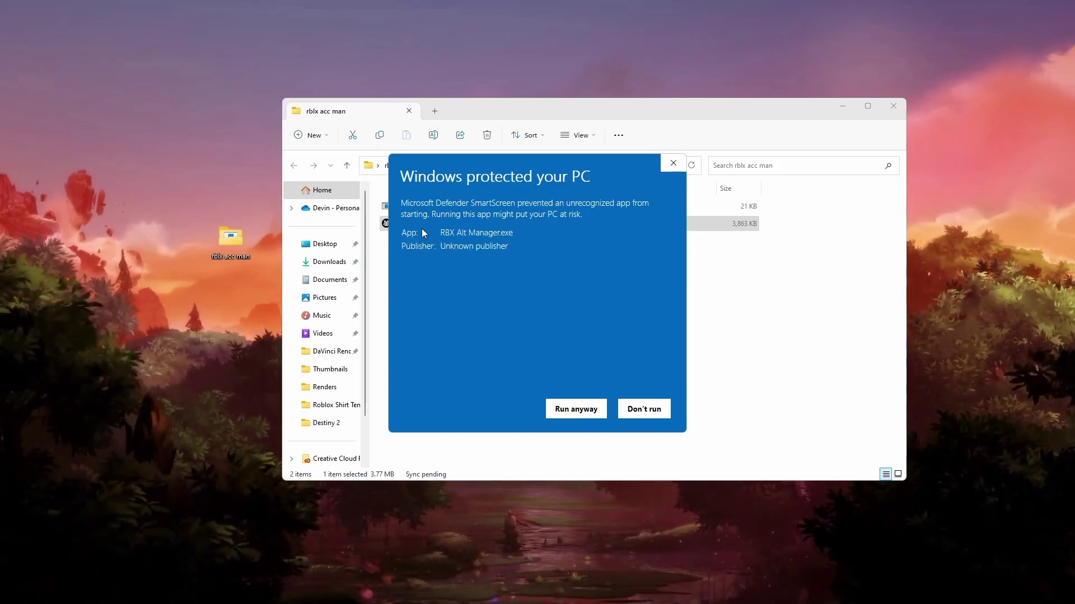
click(562, 412)
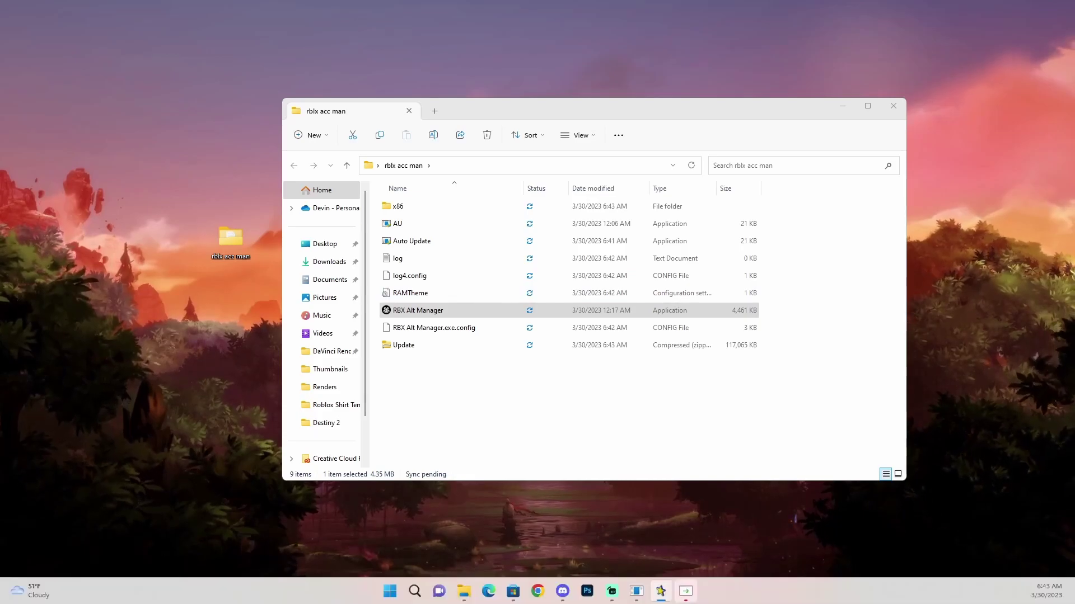
click(413, 361)
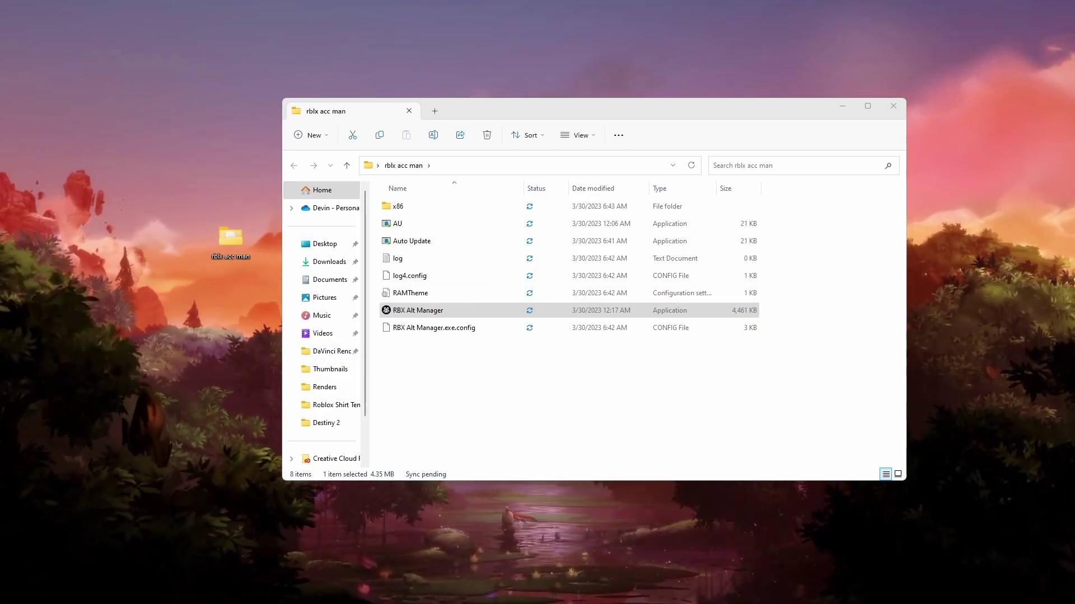
click(431, 393)
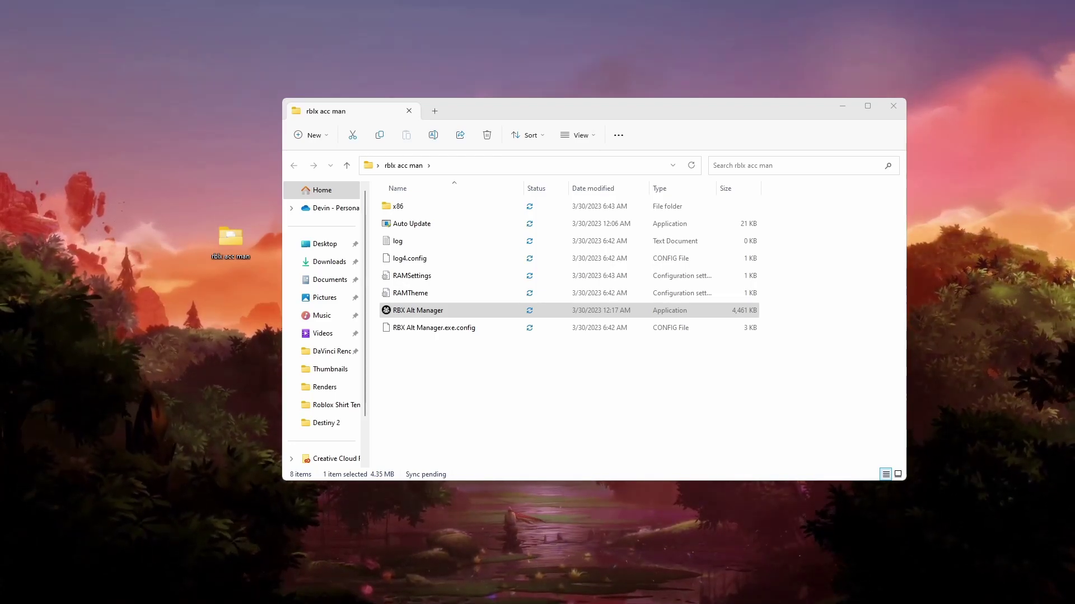
drag(291, 128, 648, 181)
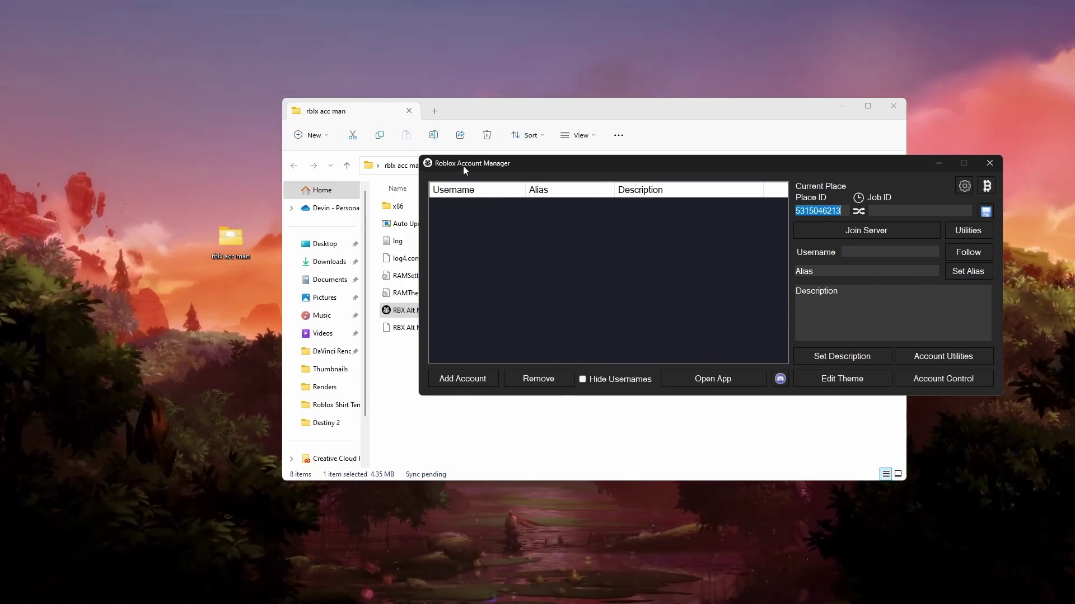
drag(551, 163, 443, 137)
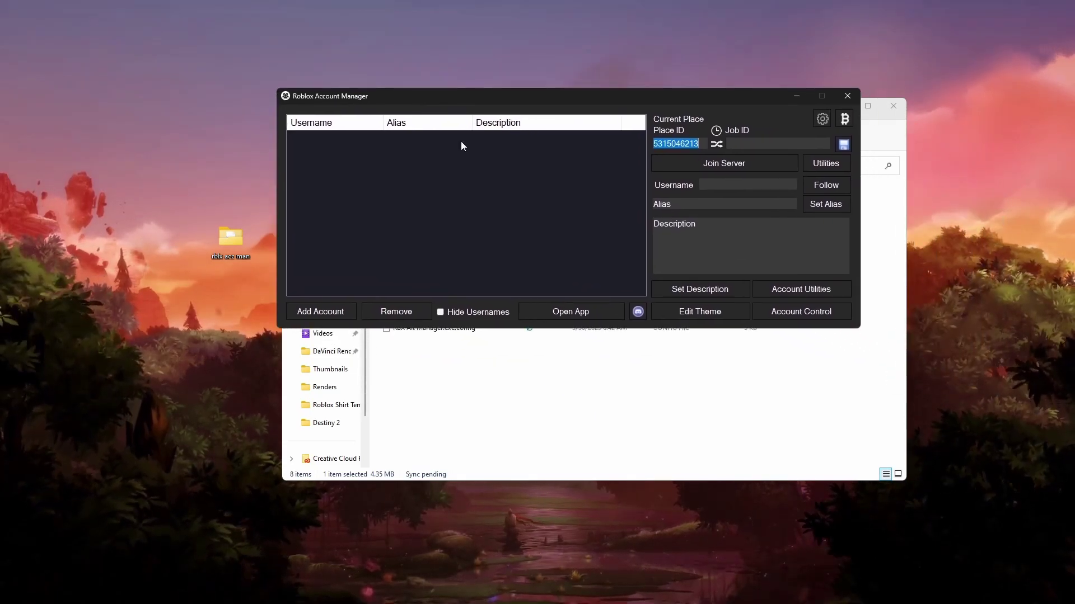
- In the Theme Editor, set the Accounts background to black after trying blue and dark navy
click(701, 317)
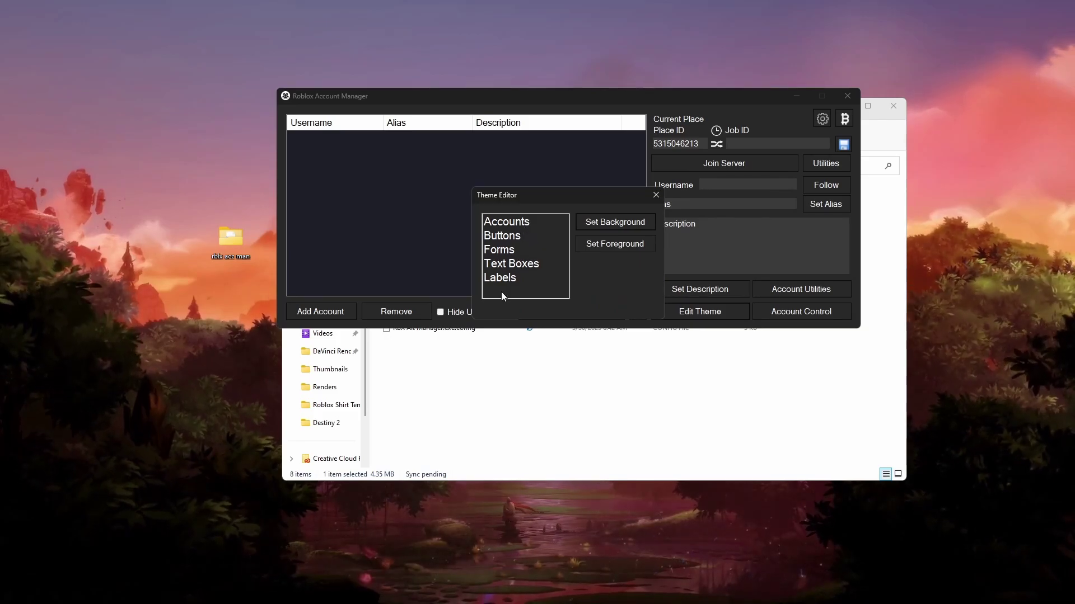
click(503, 226)
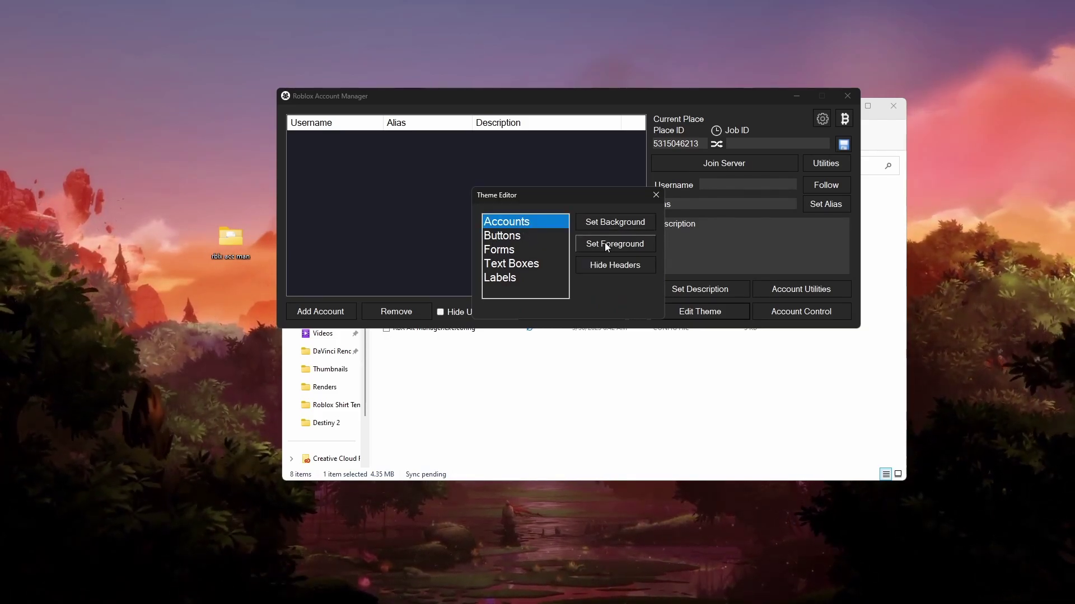
click(643, 223)
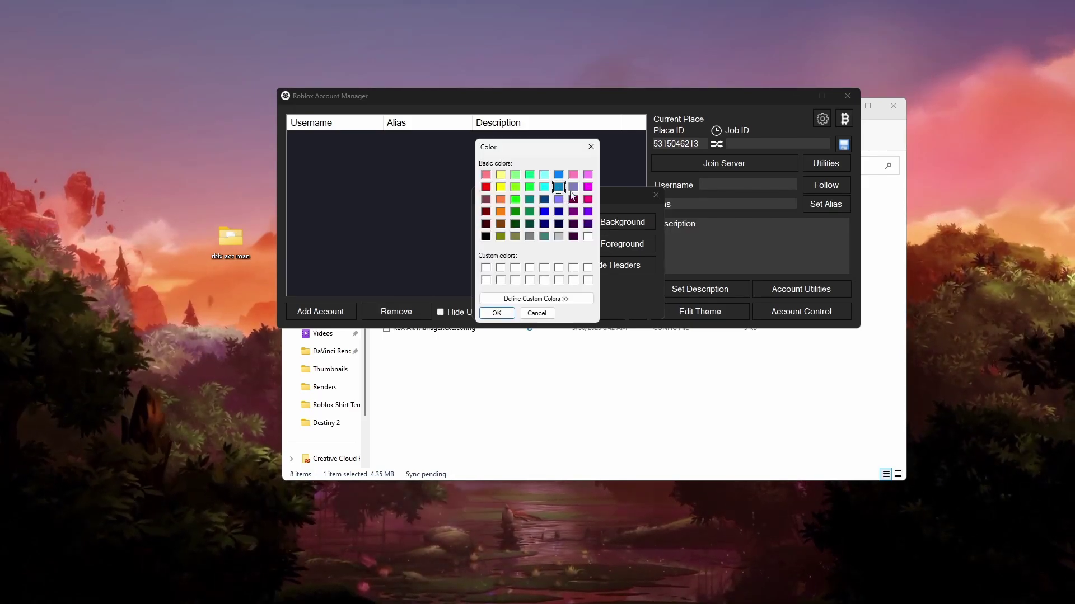
click(496, 314)
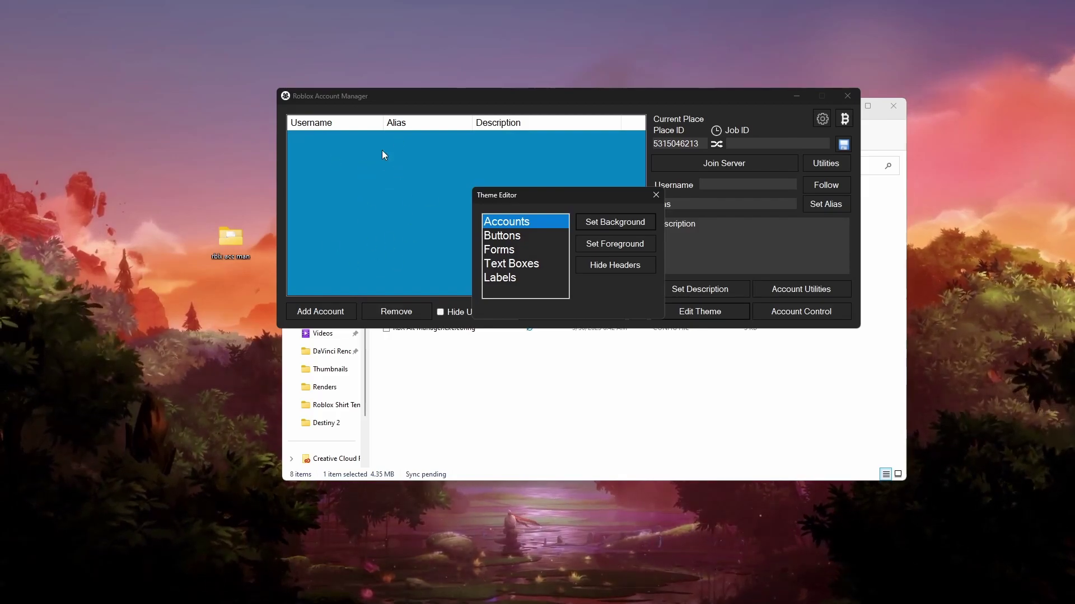
click(607, 222)
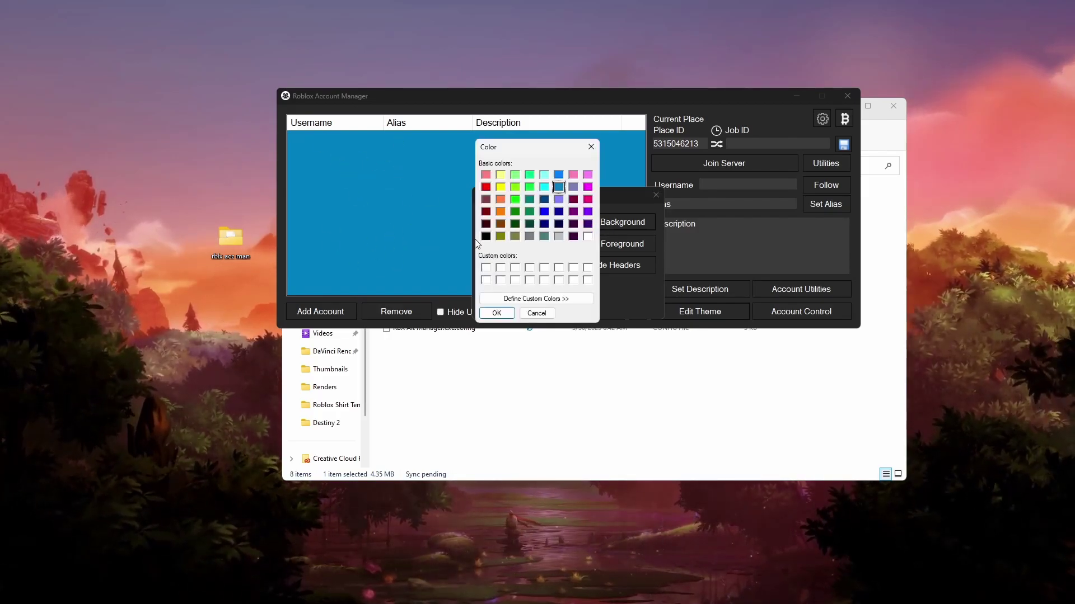
click(559, 224)
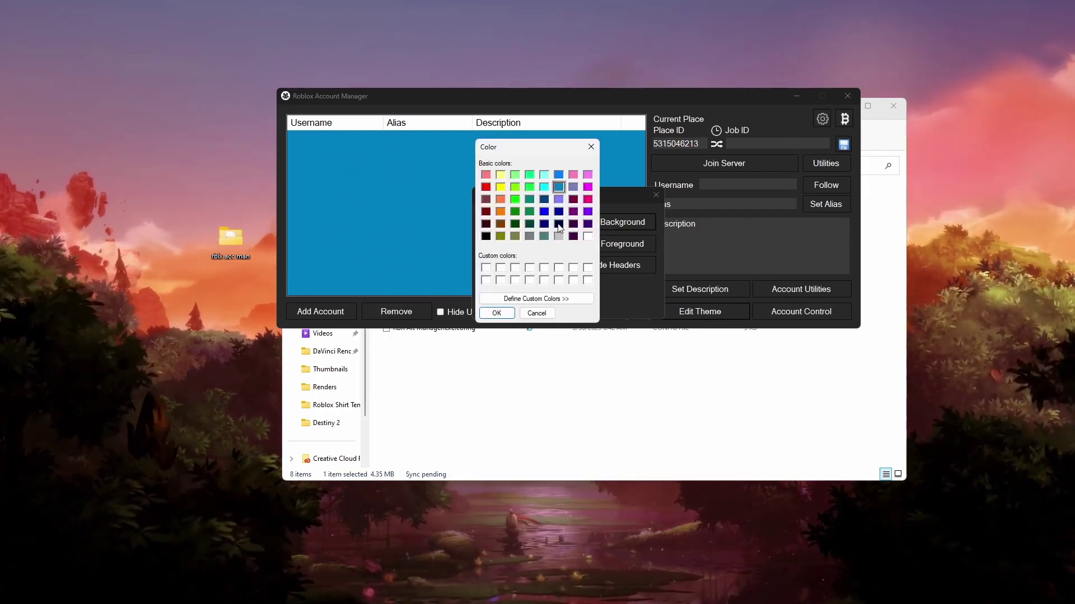
click(489, 313)
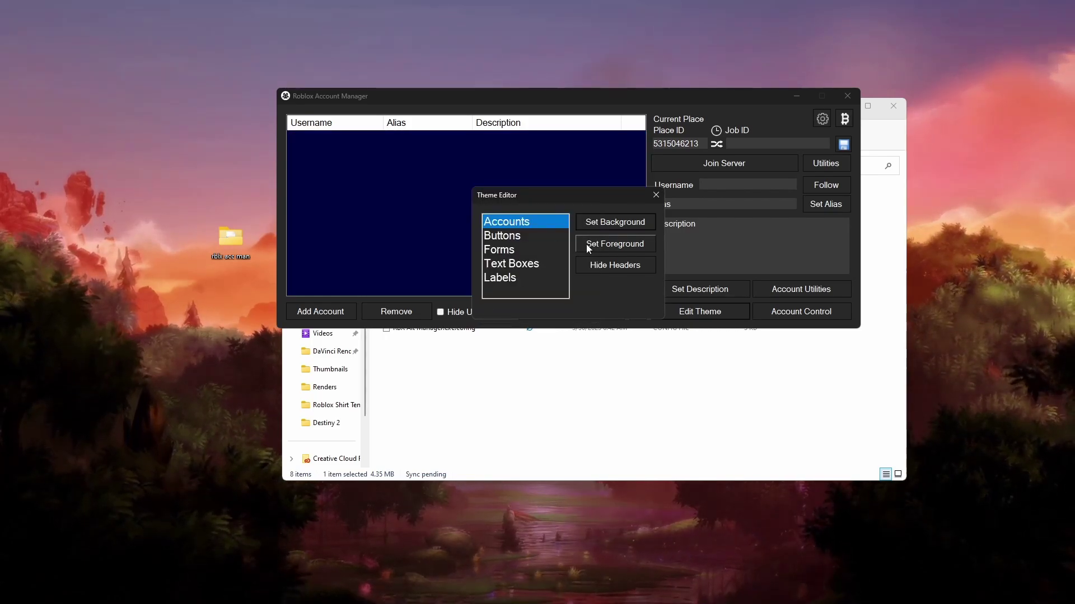
click(592, 226)
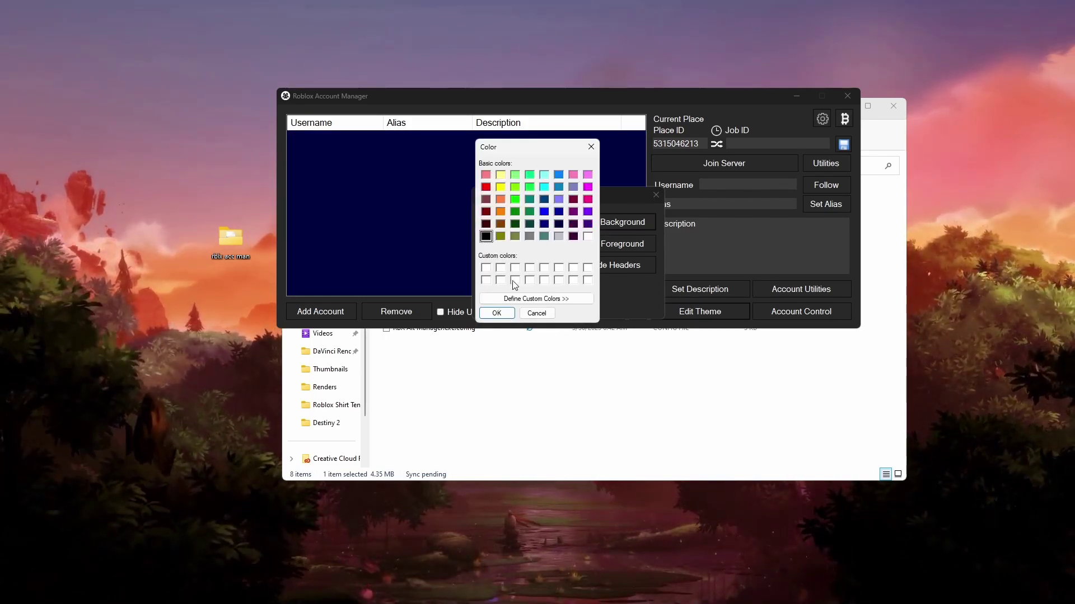
click(494, 313)
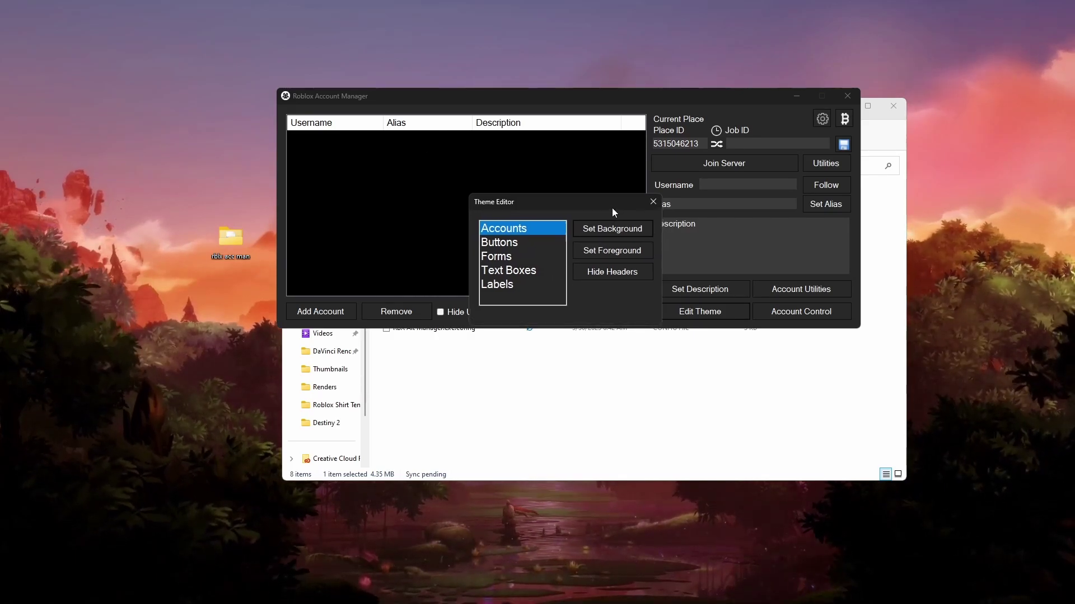
drag(612, 199, 610, 418)
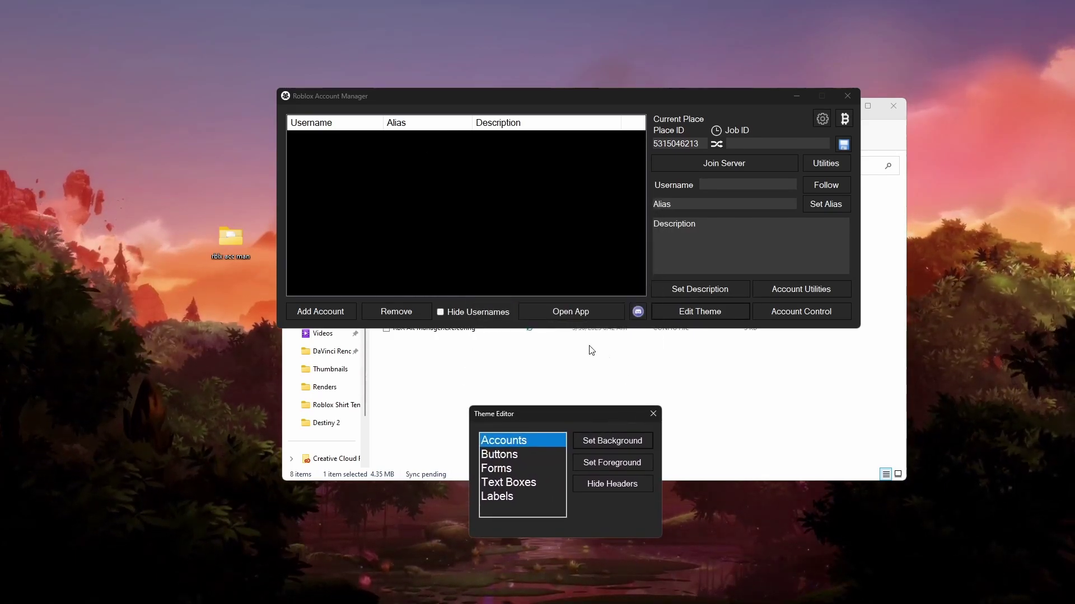
- Add the first alt account by entering its username and password and logging in
click(328, 314)
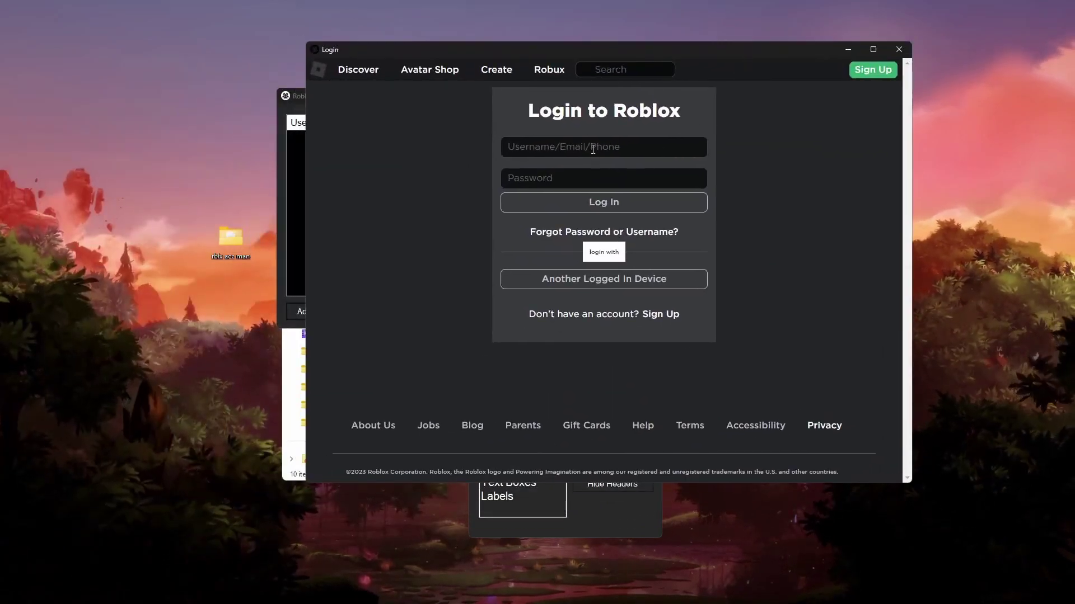
click(593, 148)
text(b)
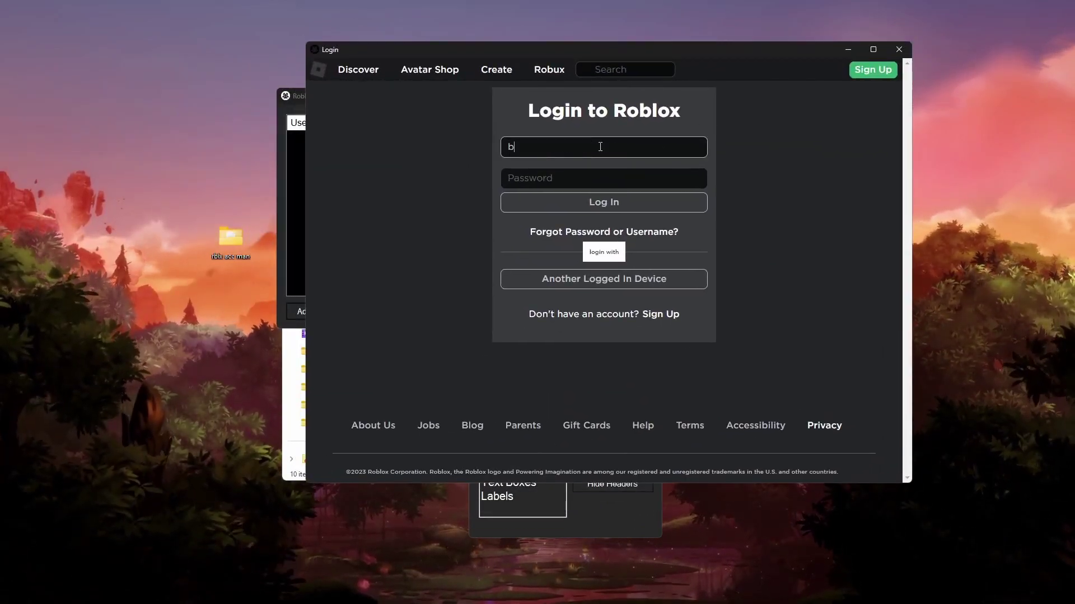
text(eetlej)
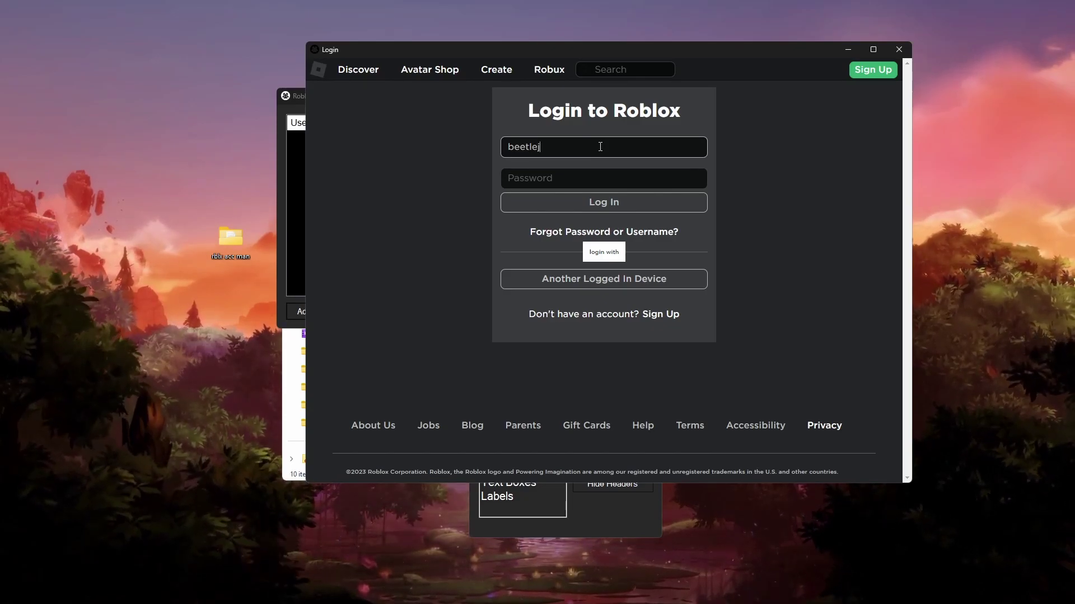
text(uice_)
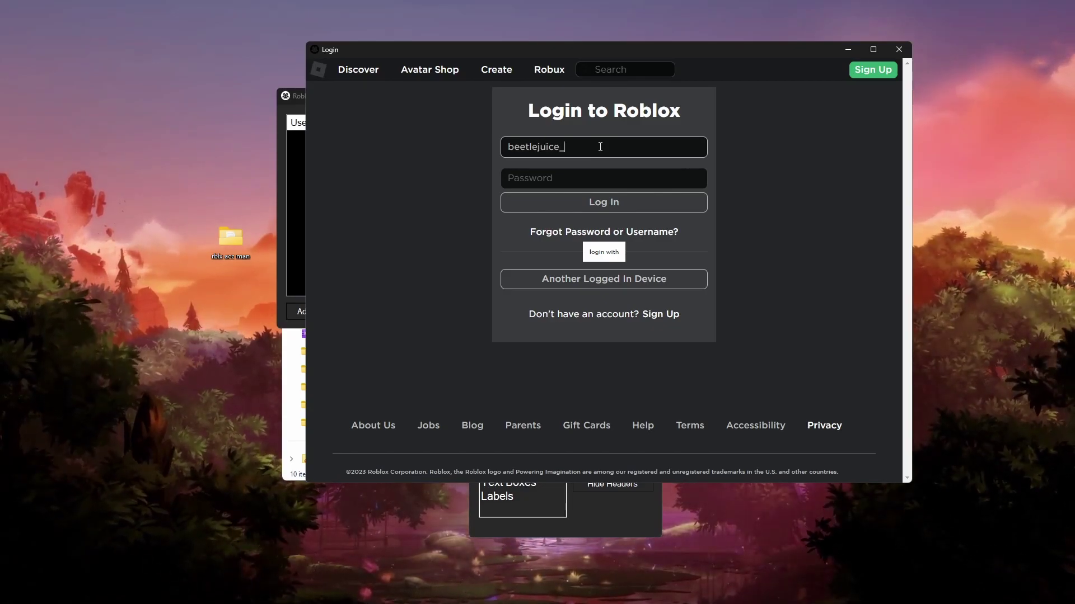
text(alt)
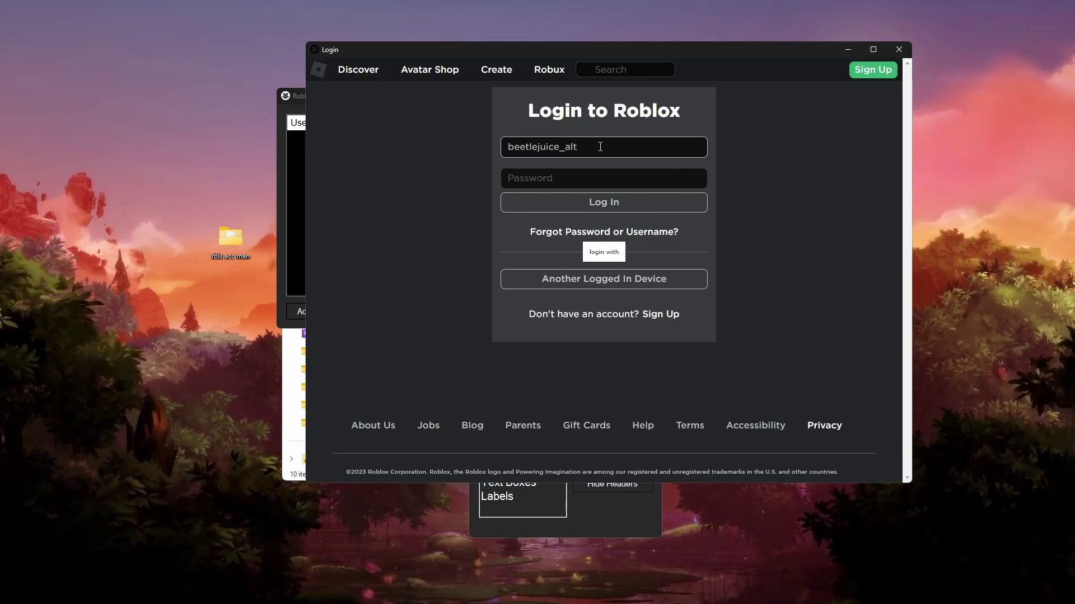
text(2)
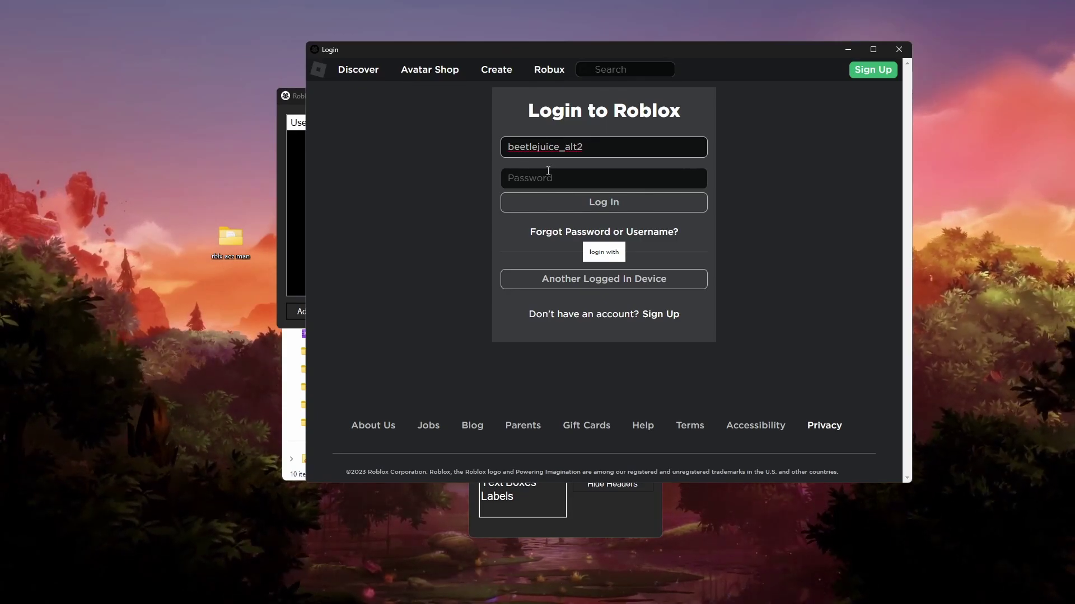
click(548, 183)
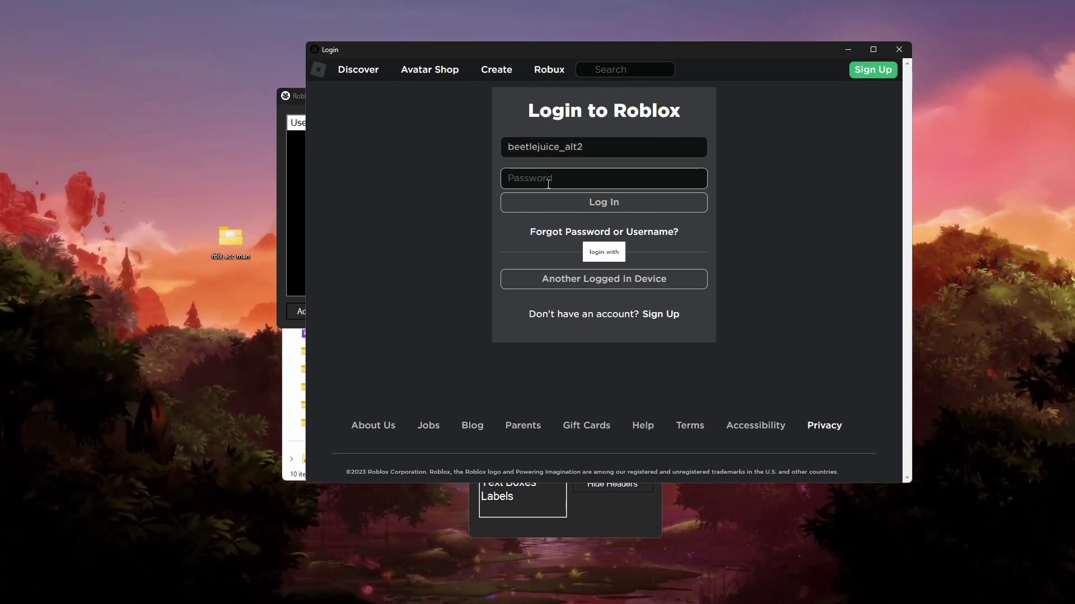
text(•••••••)
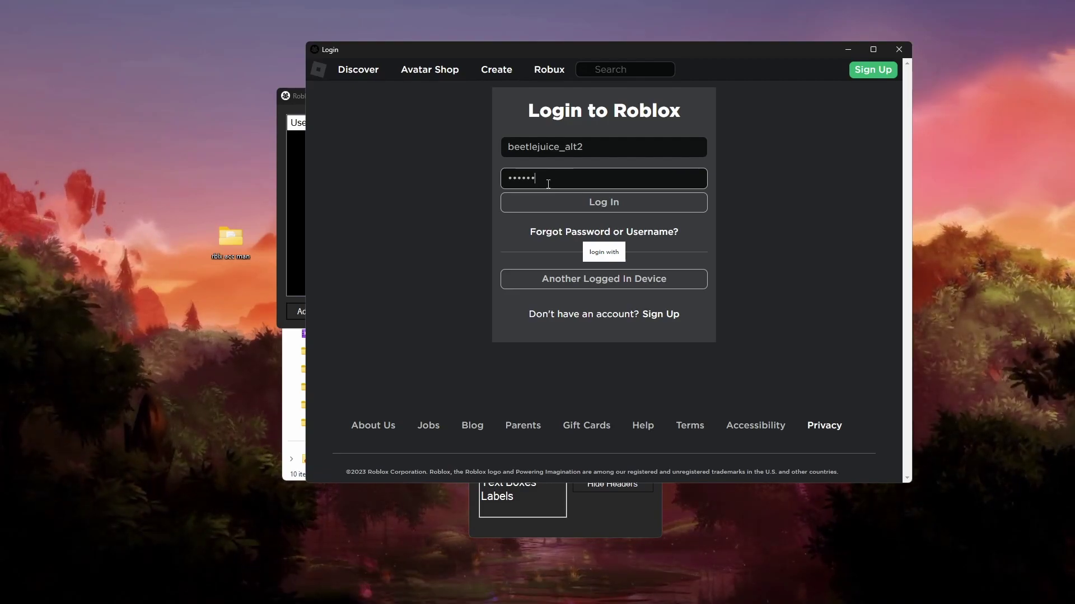
text(••)
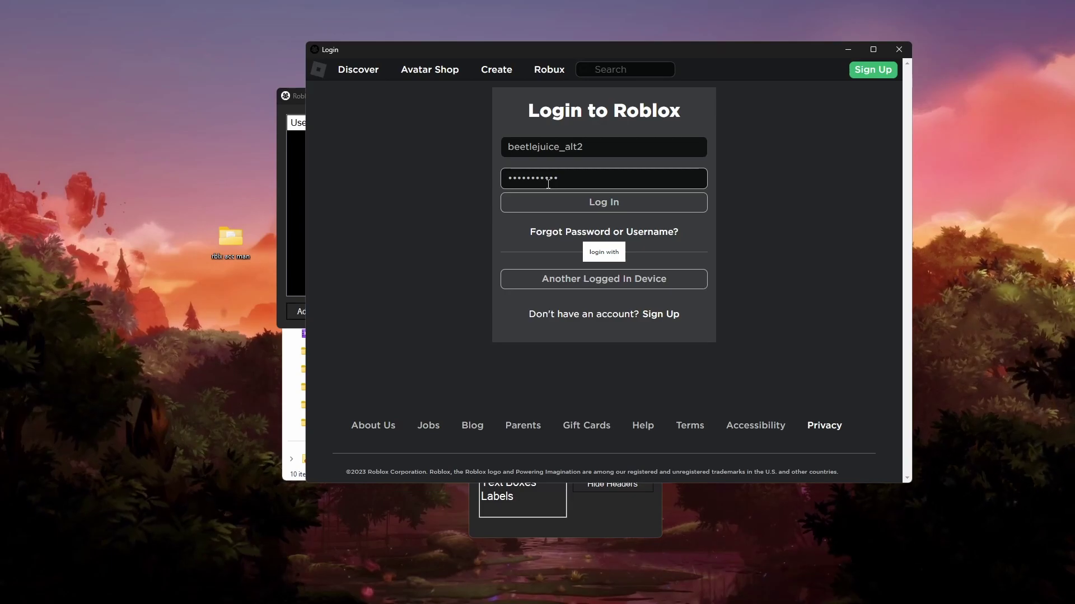
click(608, 211)
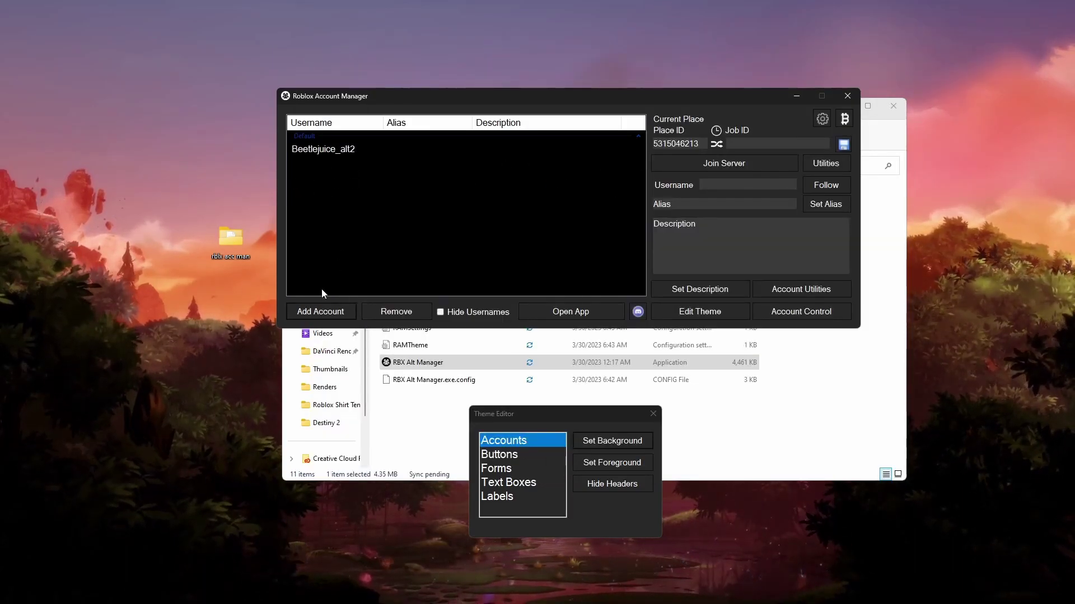
- Add the second alt account with its username and password and submit the login
click(314, 306)
click(560, 146)
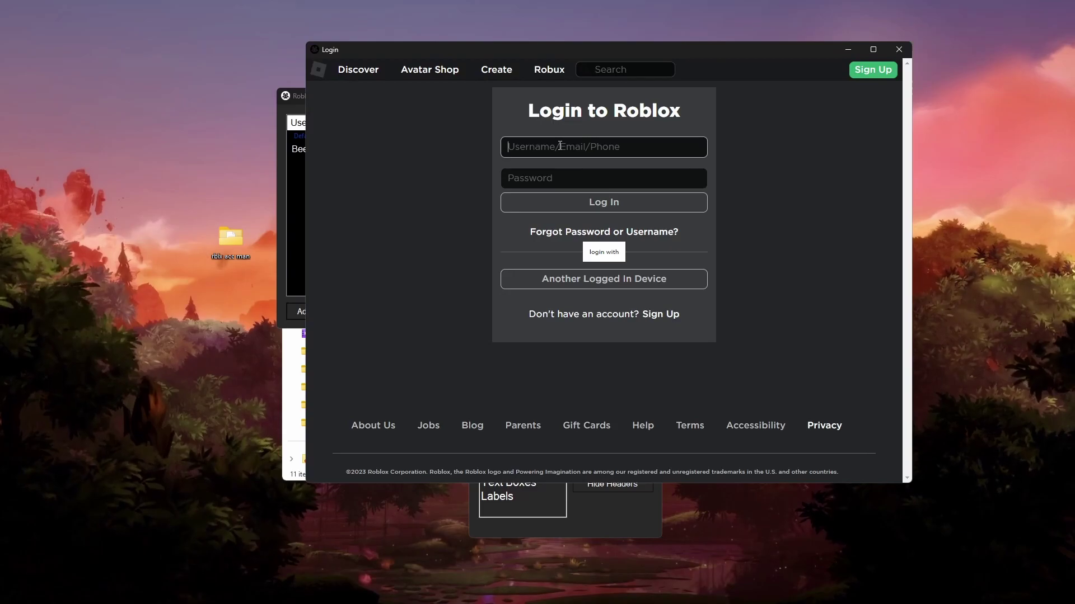
text(beetlejuice)
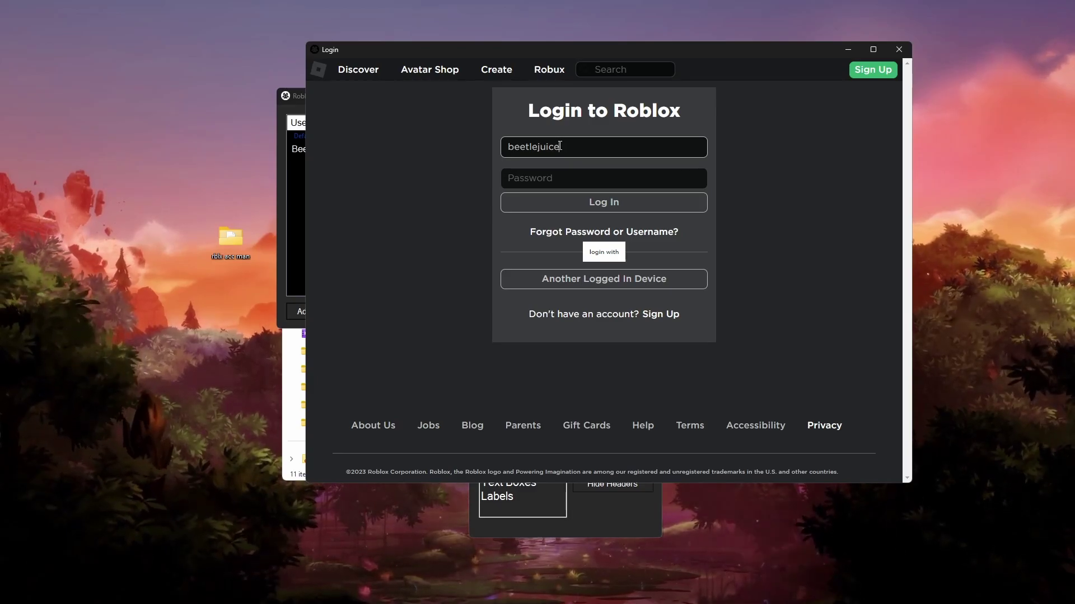
text(_alt3)
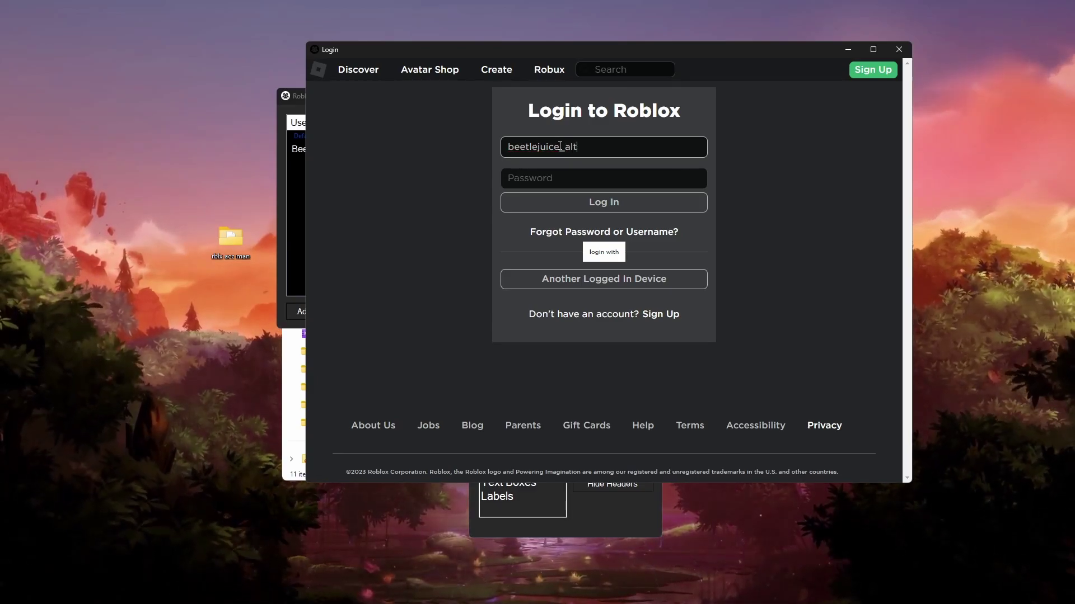
click(542, 184)
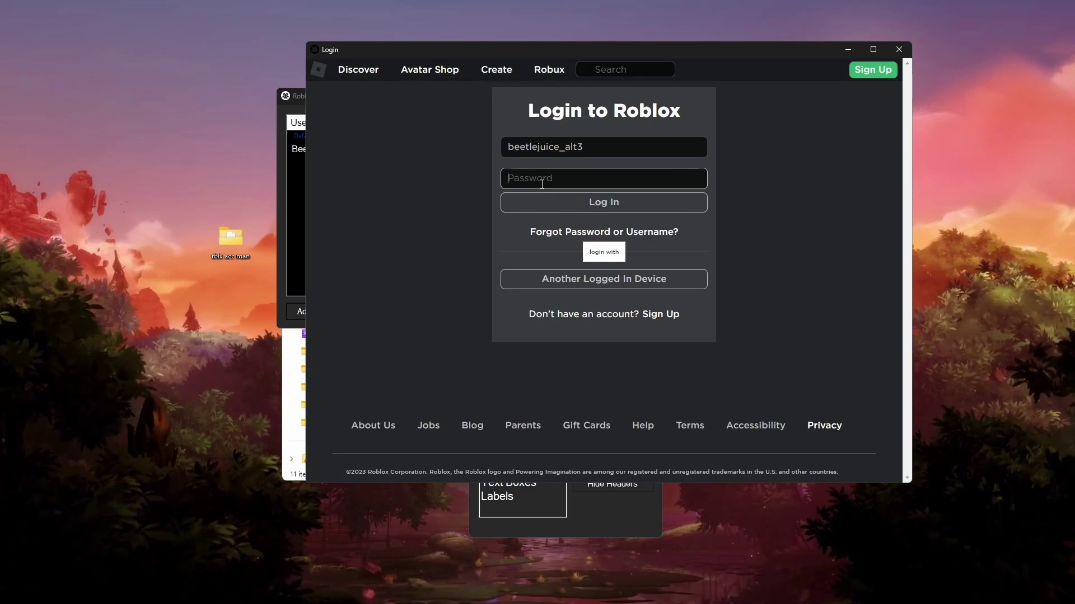
text(••••••••••••)
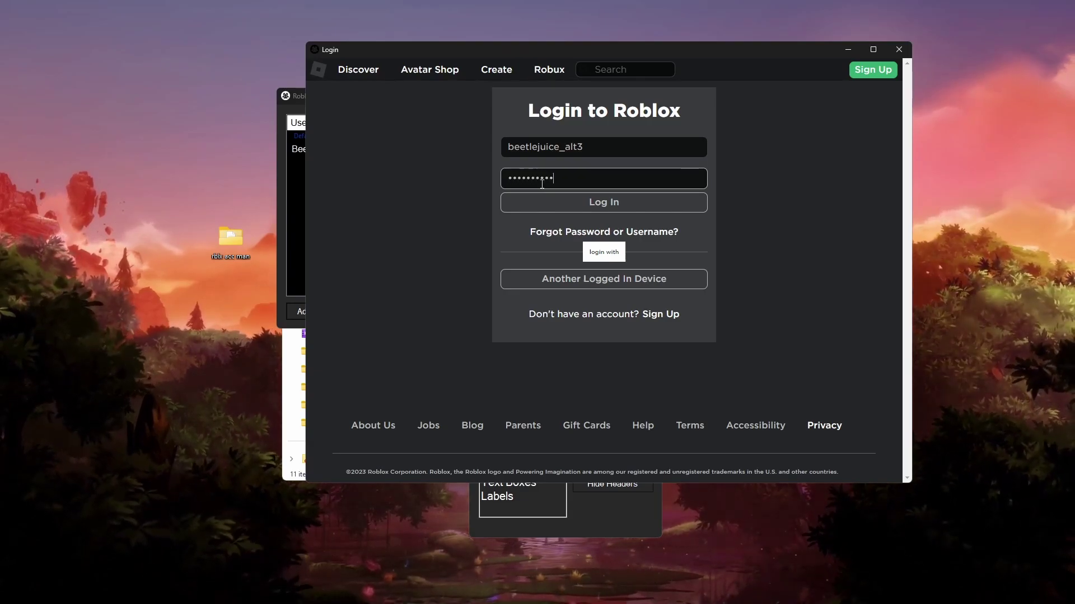
key(Return)
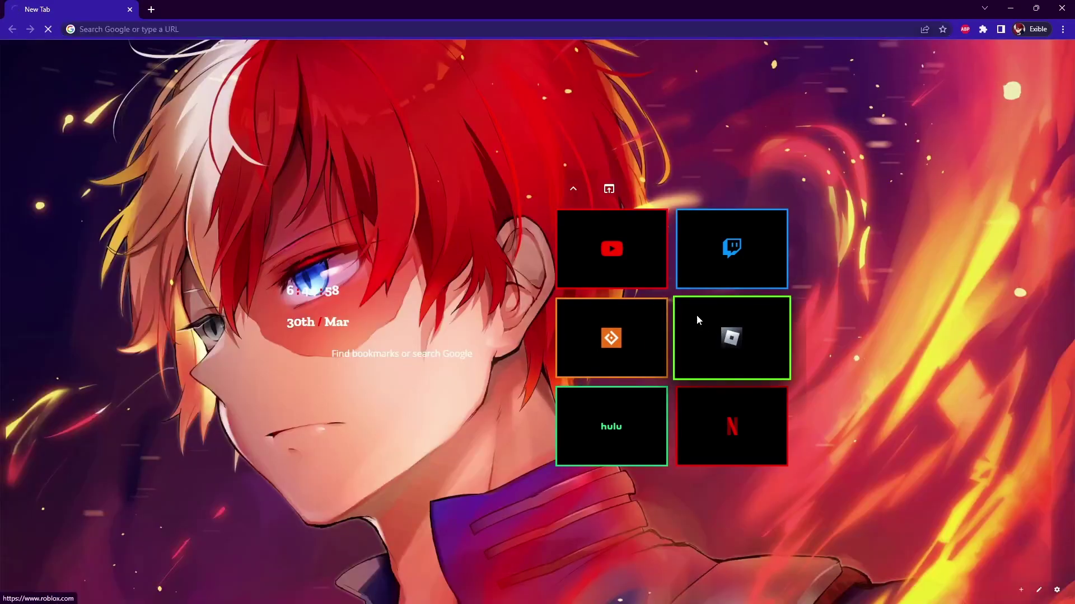
- Search Roblox experiences for 'free hatchers' and open the [TRADE] Free Hatchers game page
click(696, 318)
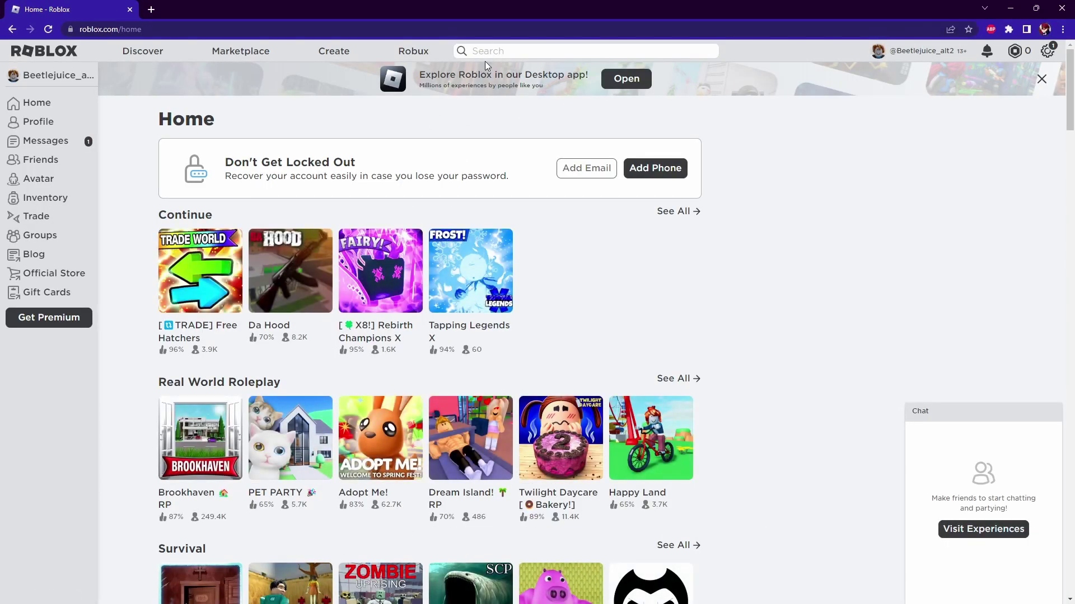
click(493, 54)
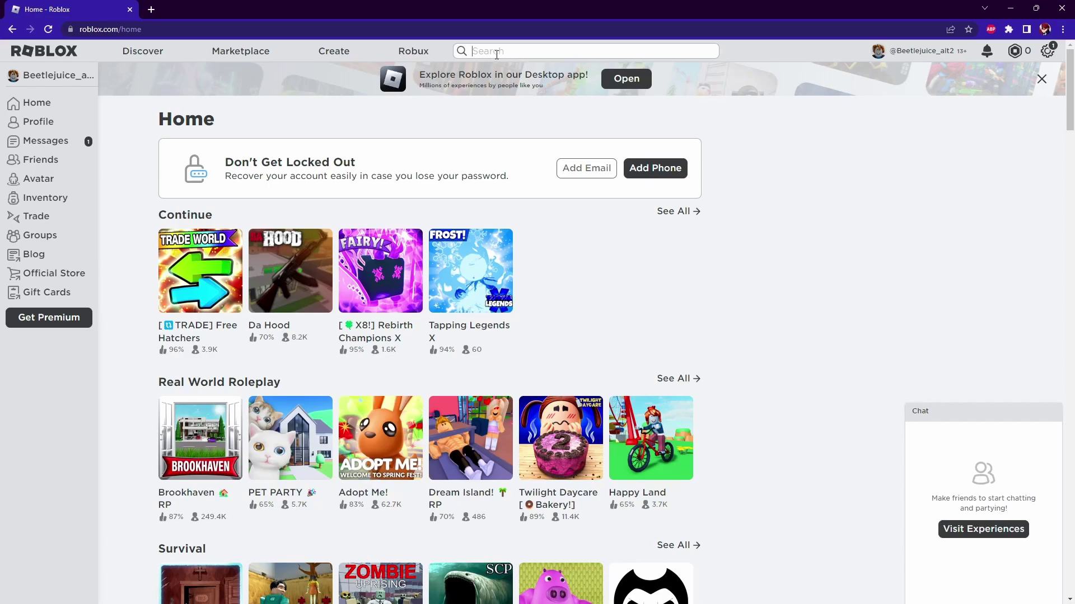
text(free hatchers)
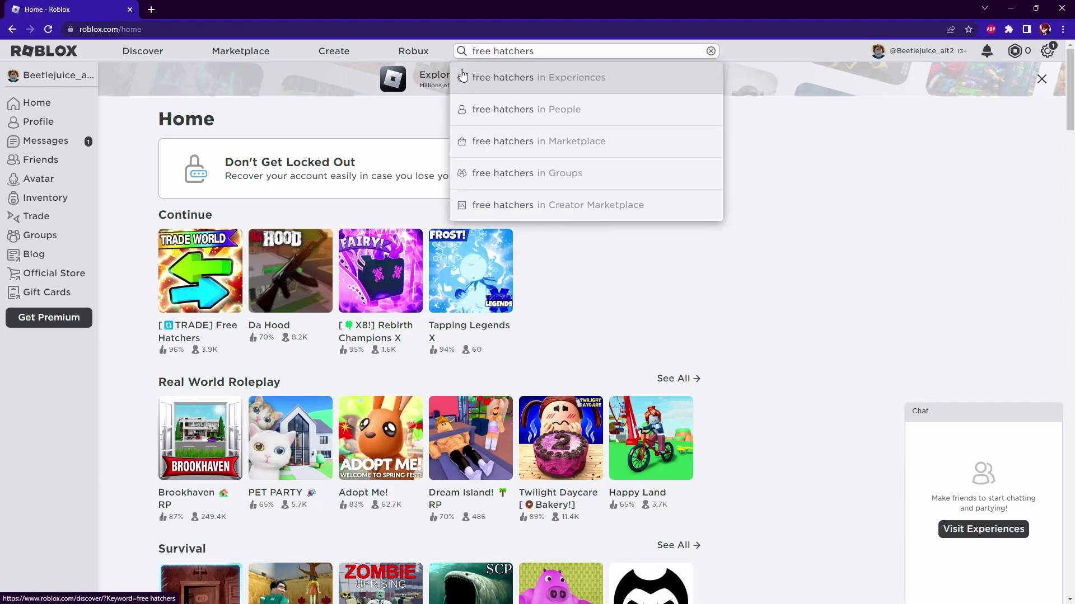
click(577, 76)
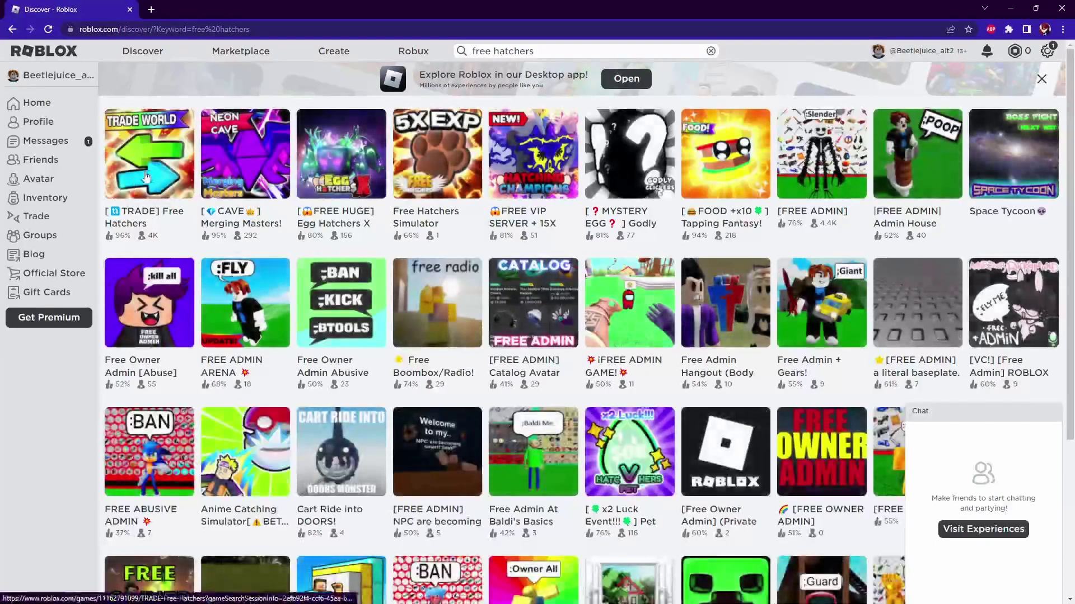
click(137, 168)
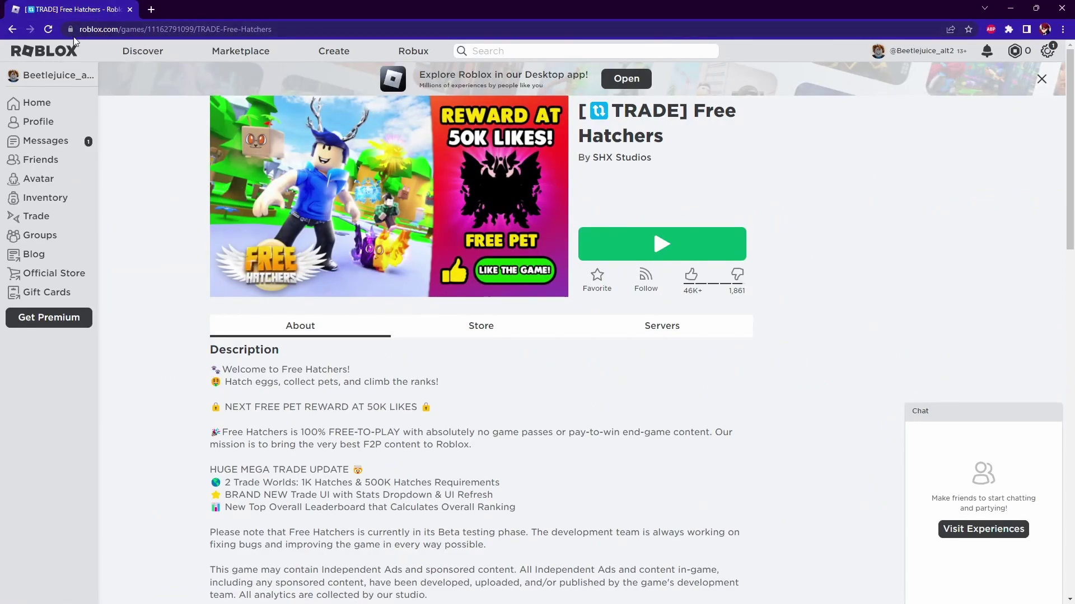
click(170, 28)
double_click(215, 32)
right_click(211, 29)
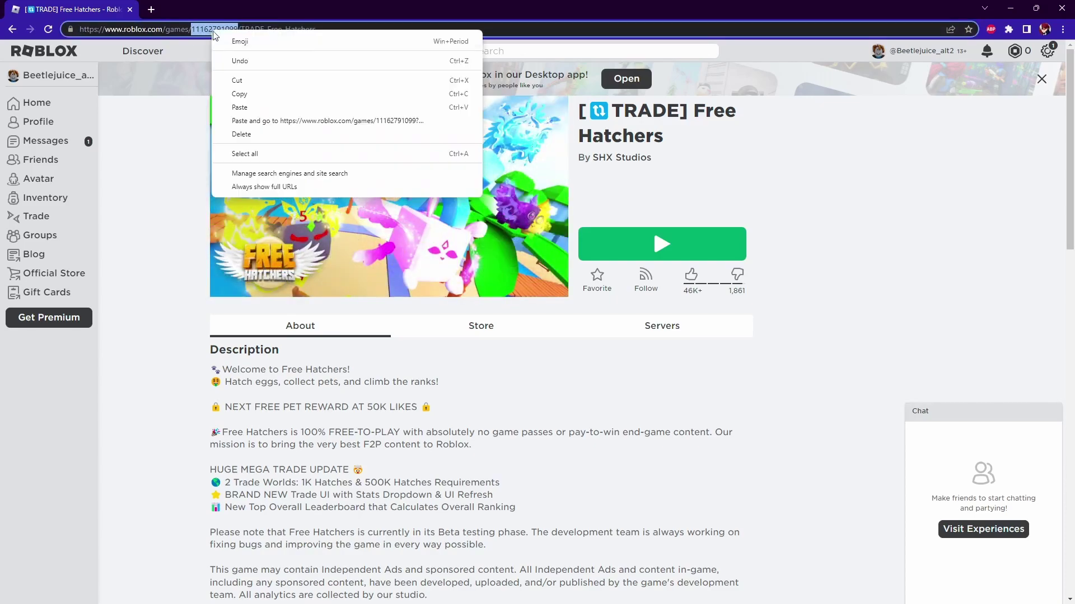
click(393, 93)
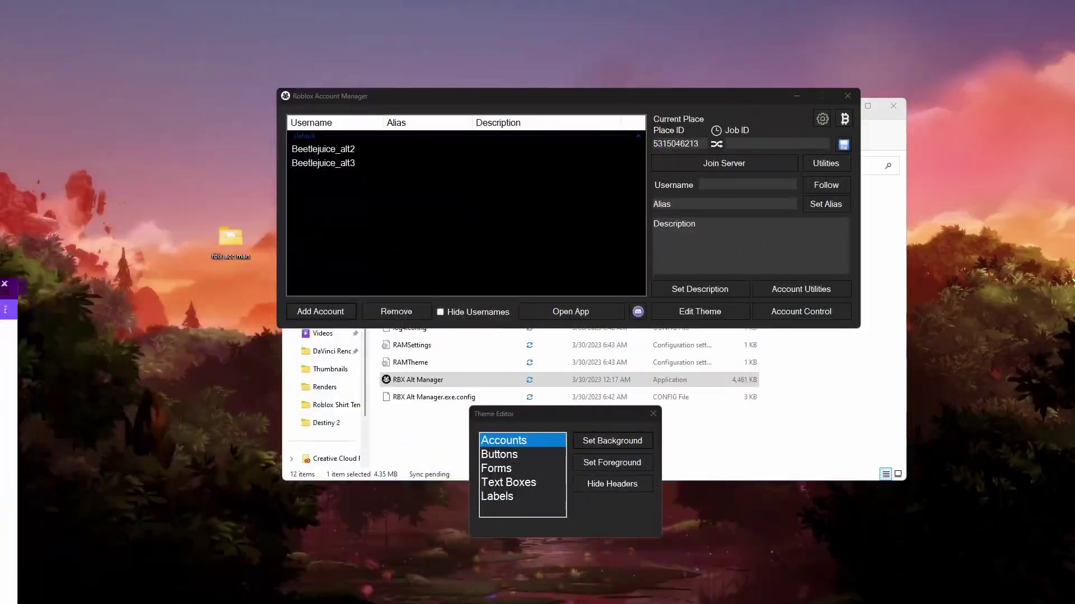
click(347, 155)
shift+click(343, 163)
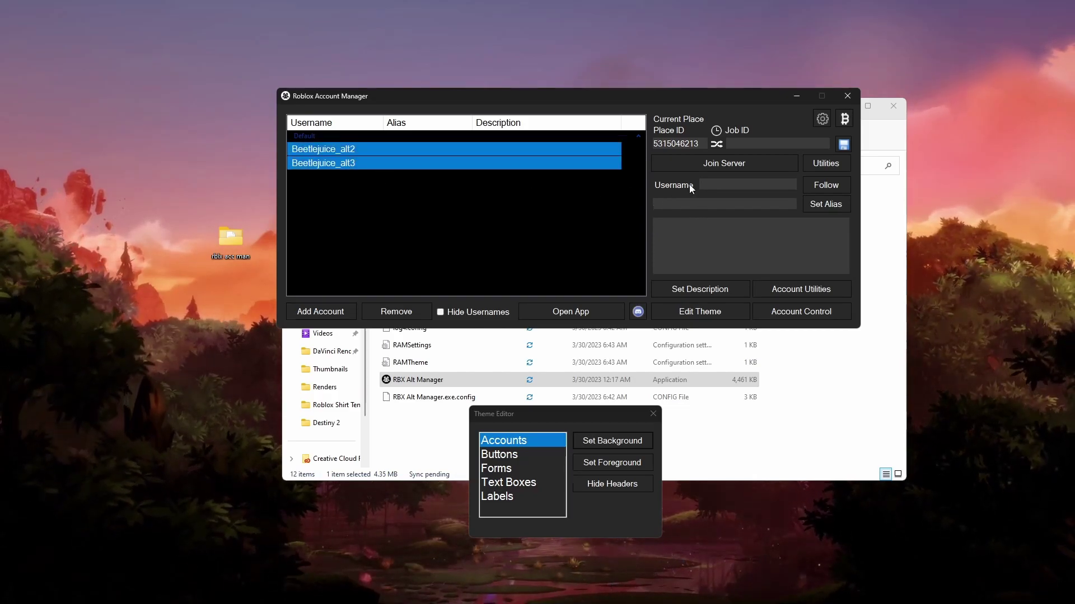
double_click(693, 142)
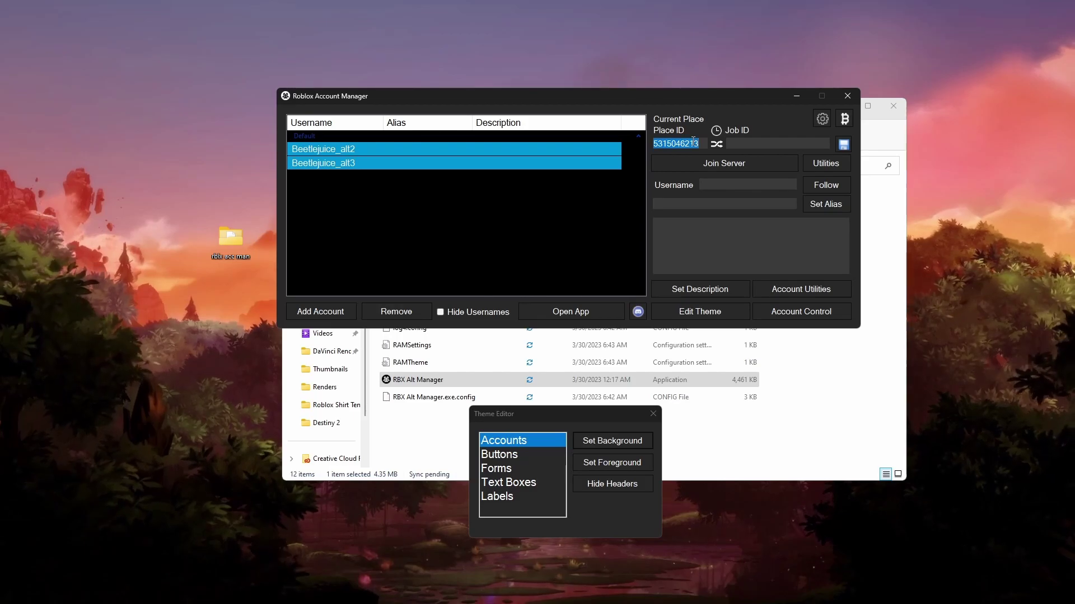
key(BackSpace)
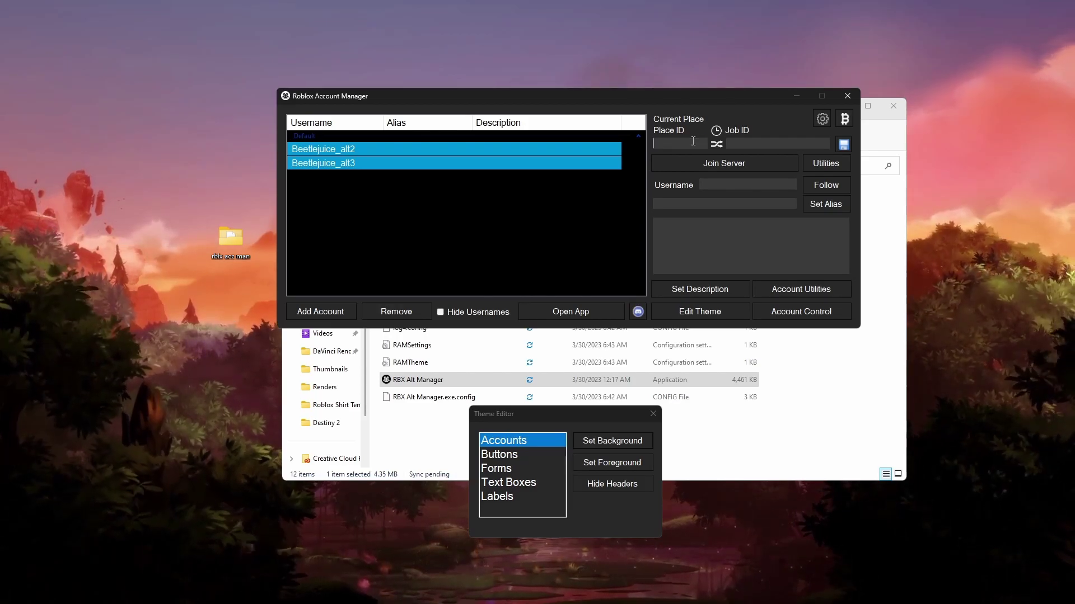
key(ctrl+v)
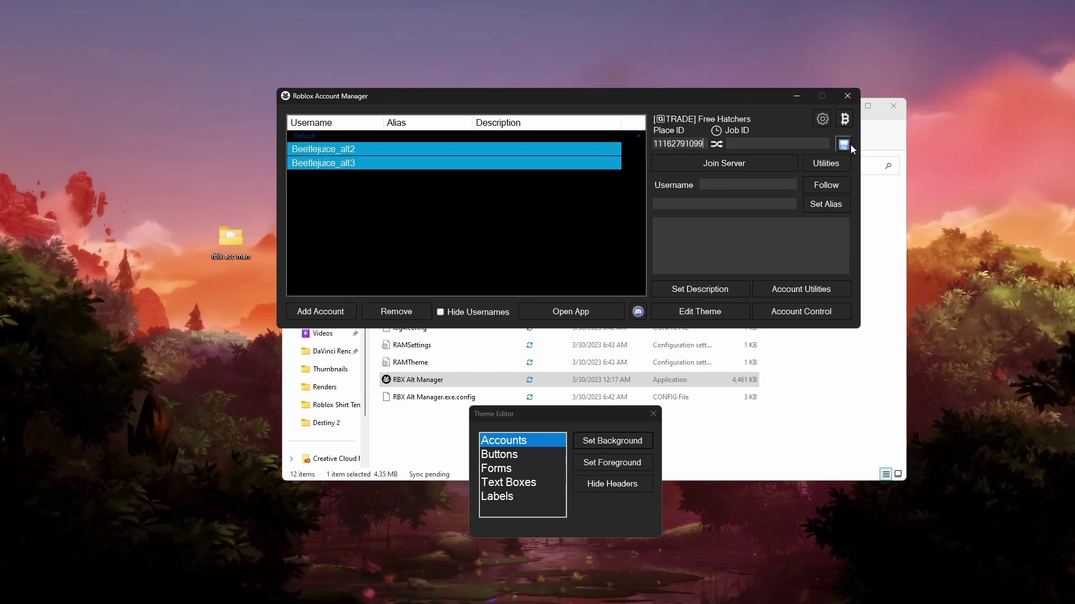
click(423, 248)
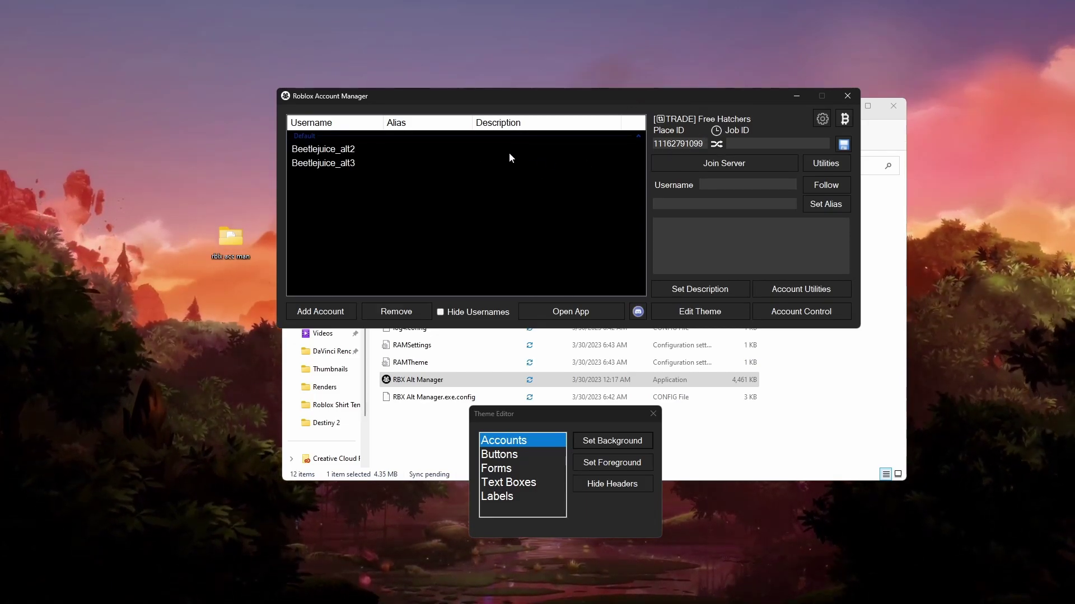
click(821, 119)
drag(932, 106, 811, 107)
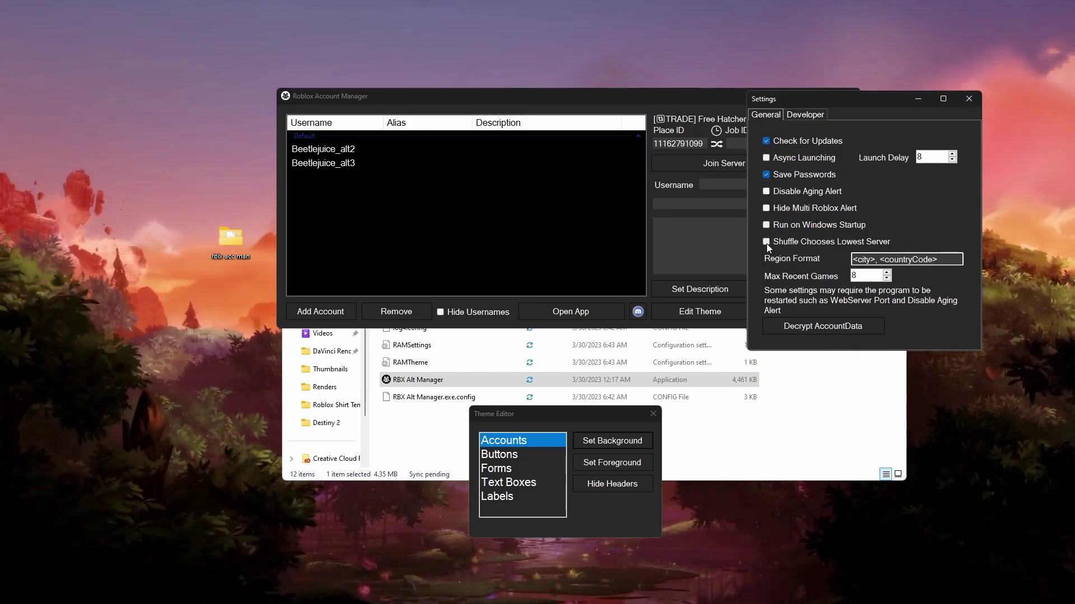
- Enable Shuffle Chooses Lowest Server and Hide Multi Roblox Alert, then close Settings
click(767, 242)
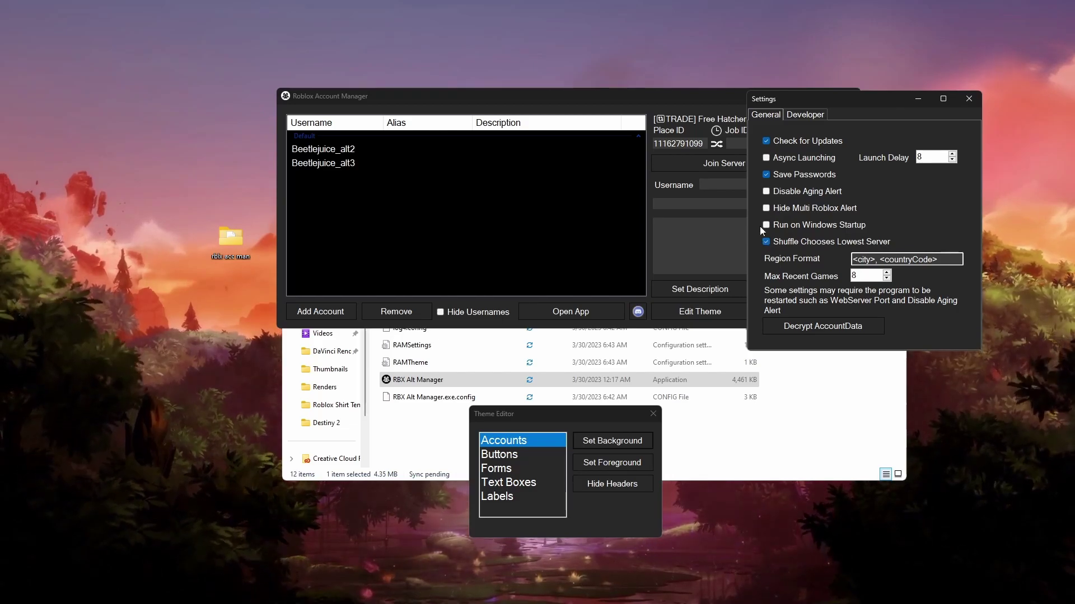
click(765, 208)
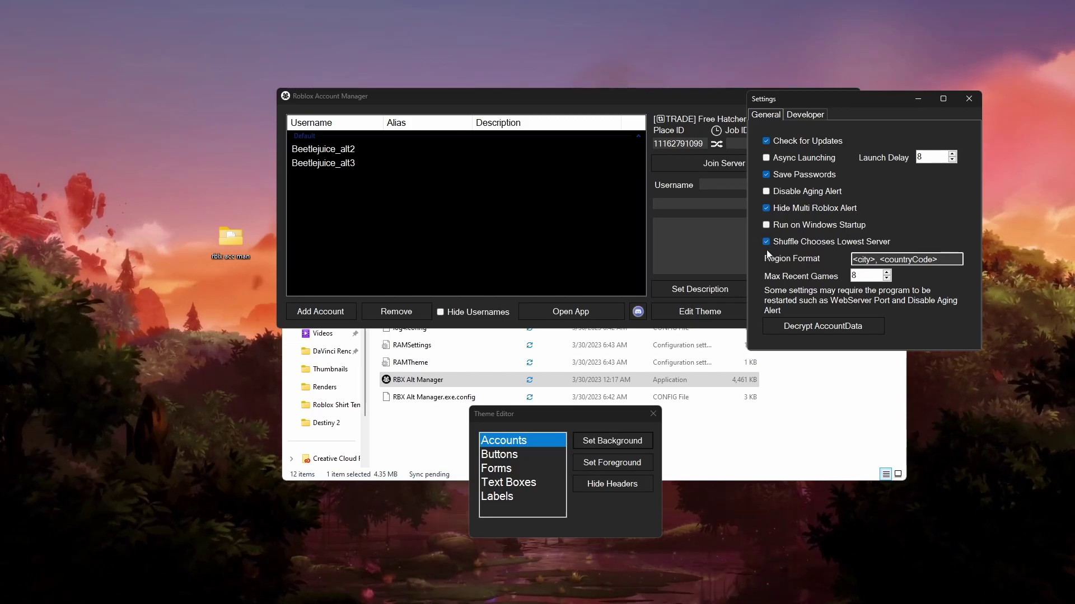
click(966, 100)
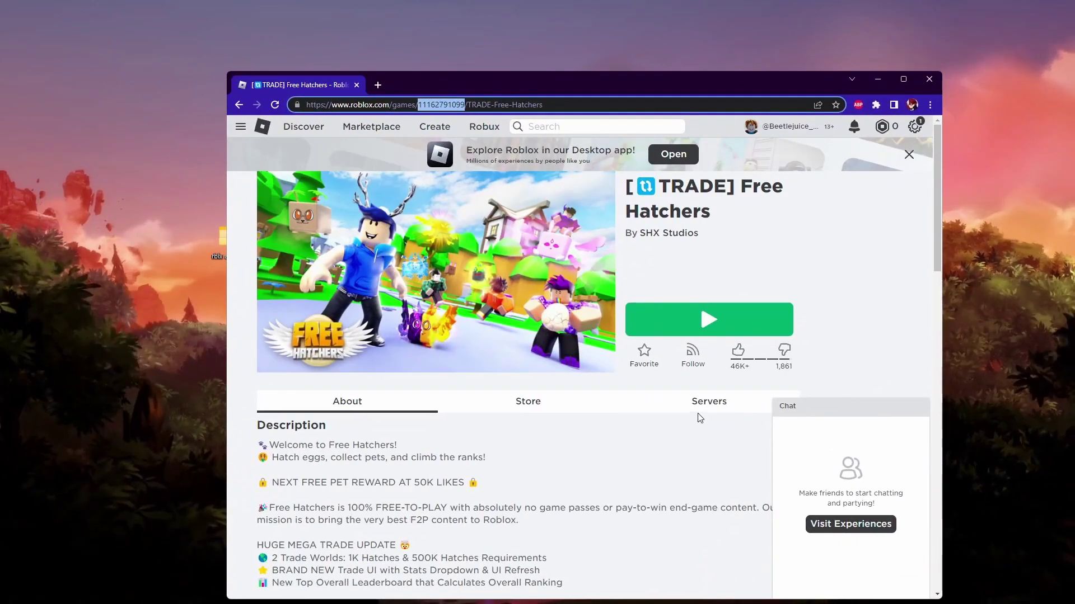
- Copy the Private Server Link from the Configure page of the free 'test' server
click(704, 402)
scroll(405, 389, down, 3)
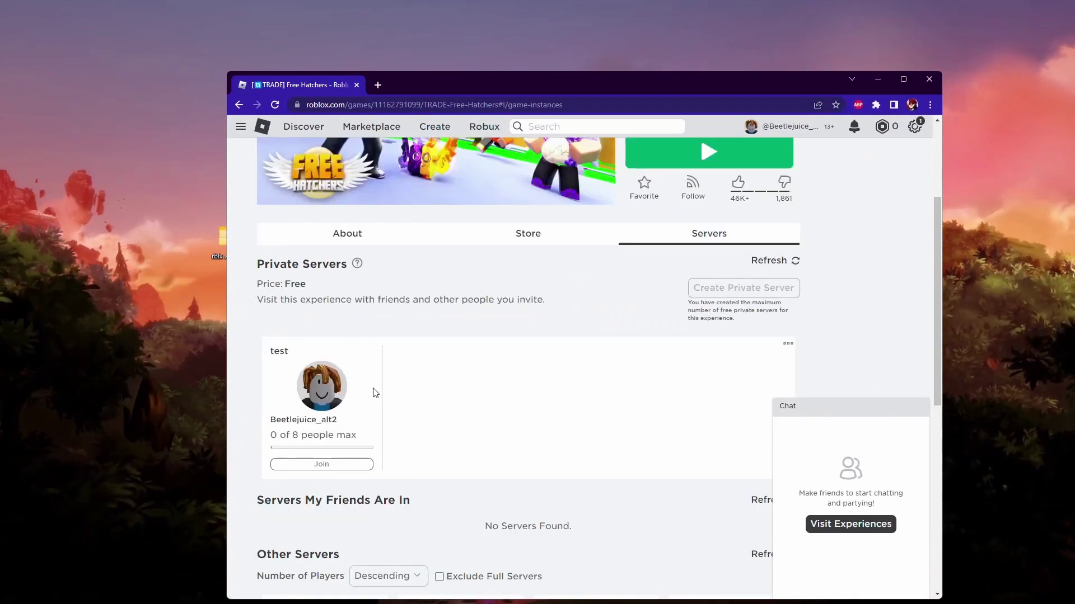
click(788, 343)
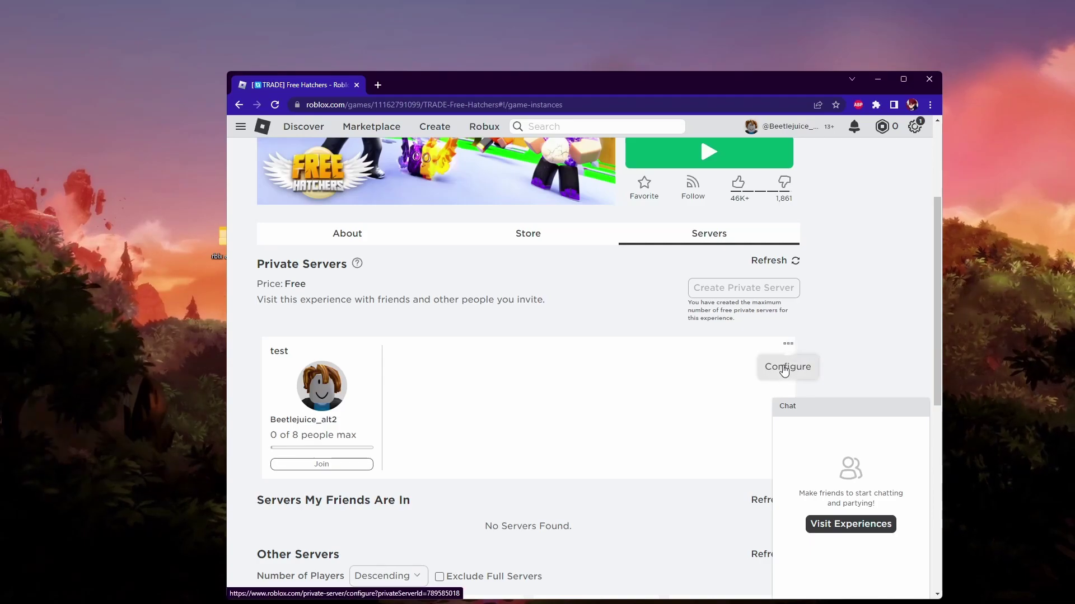
click(786, 365)
scroll(376, 412, down, 3)
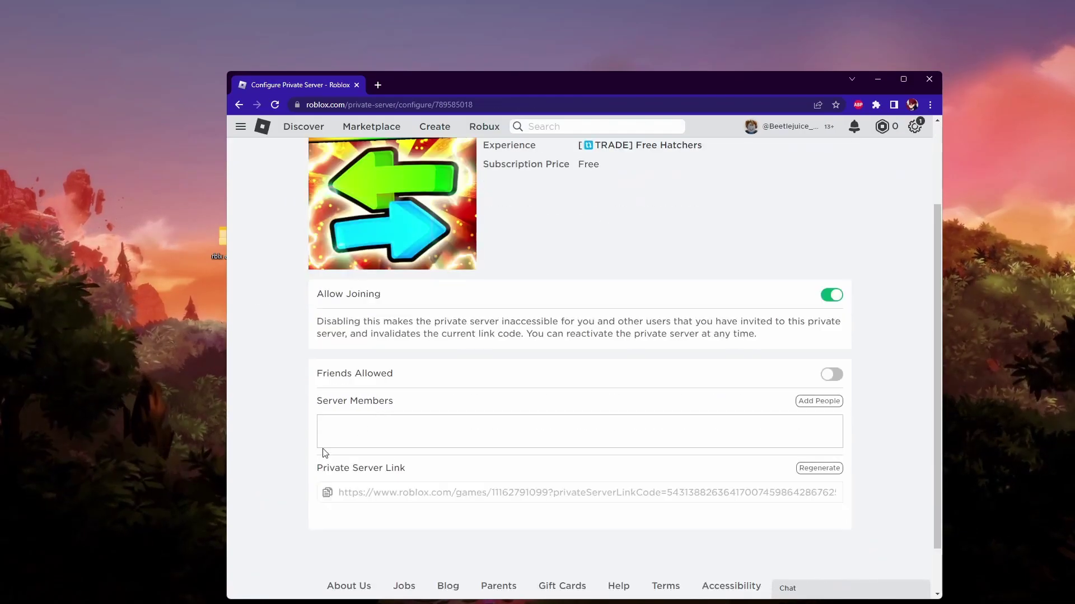
click(328, 493)
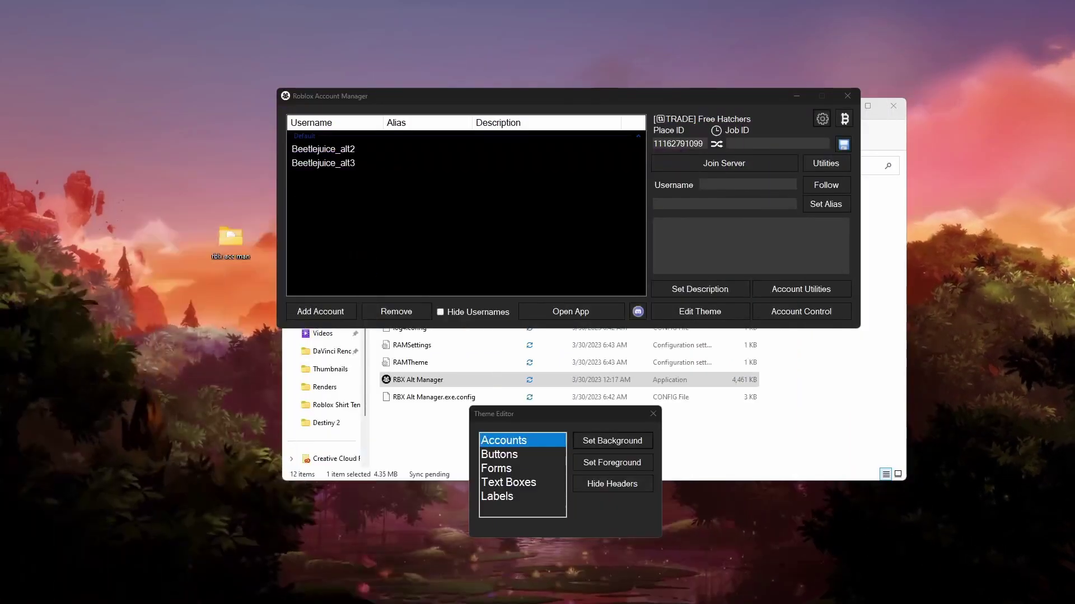
- Select only the first alt account and join it to the [TRADE] Free Hatchers server
click(358, 153)
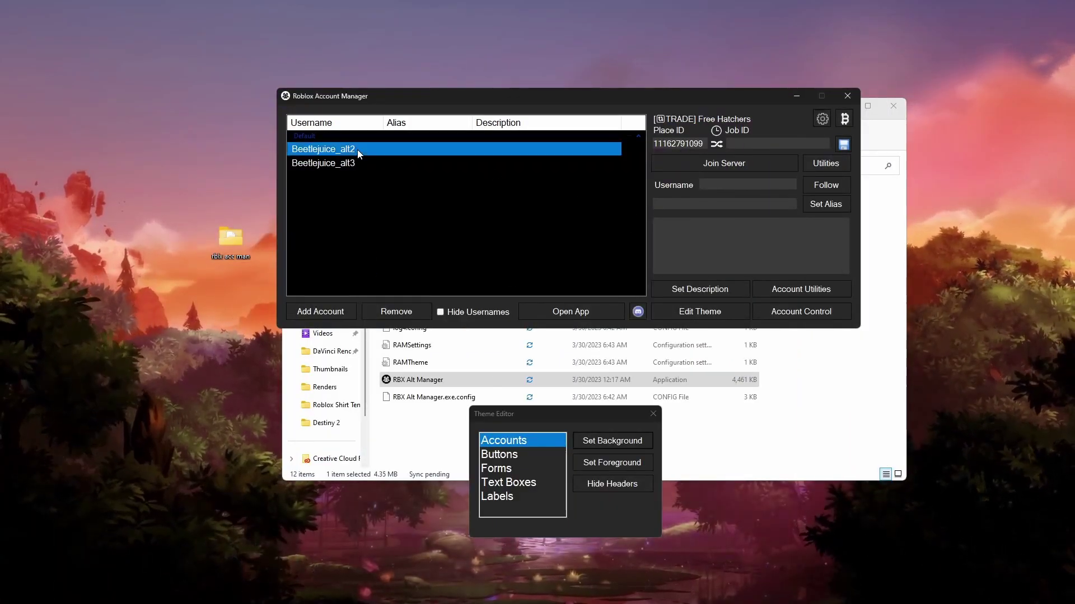
ctrl+click(348, 164)
click(760, 145)
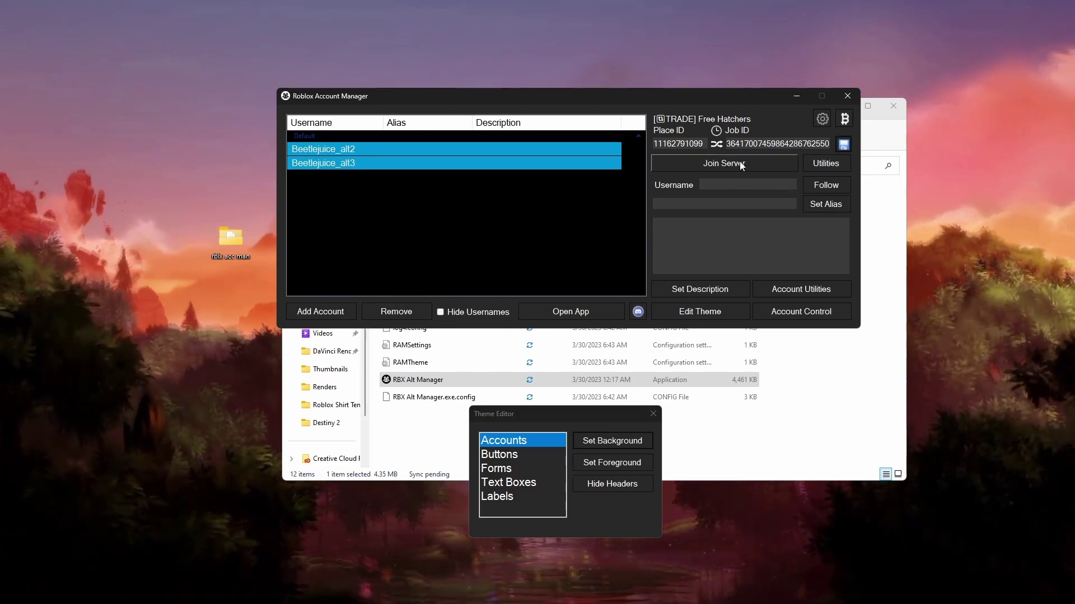
click(340, 156)
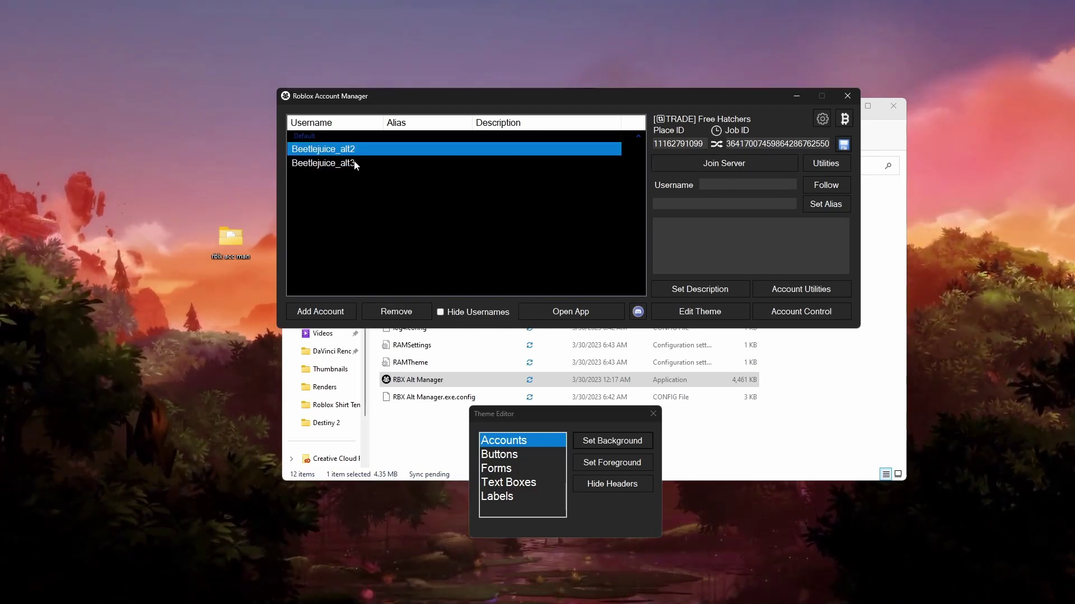
ctrl+click(356, 164)
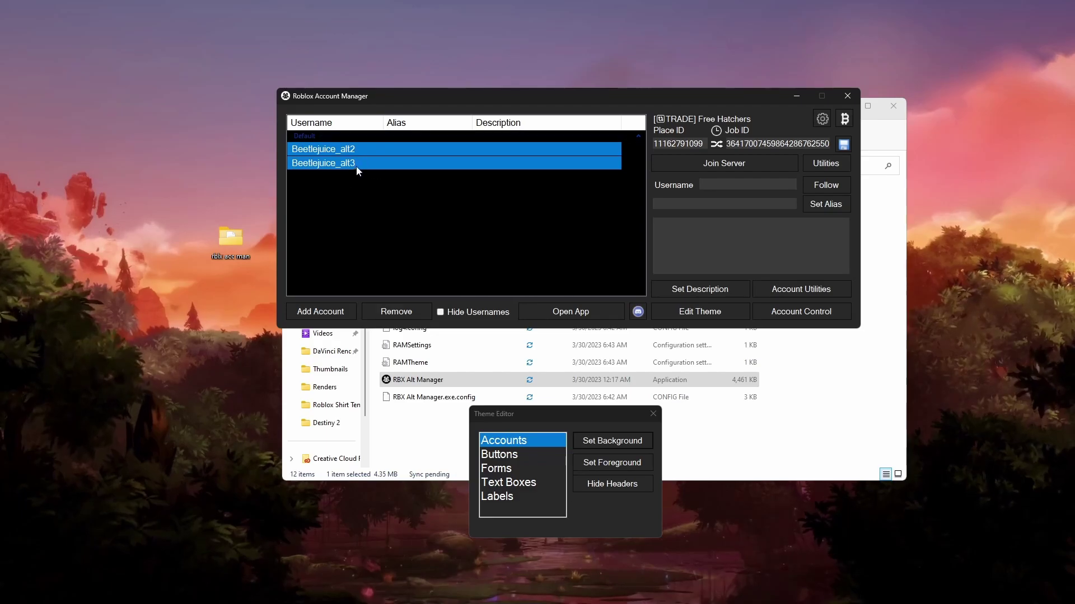
click(333, 149)
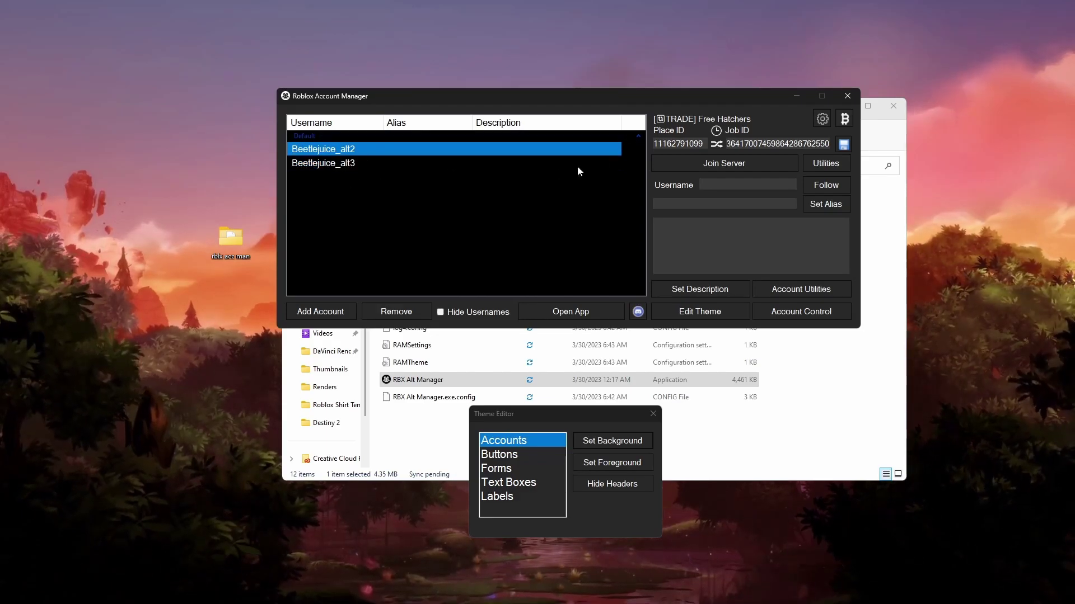
click(672, 164)
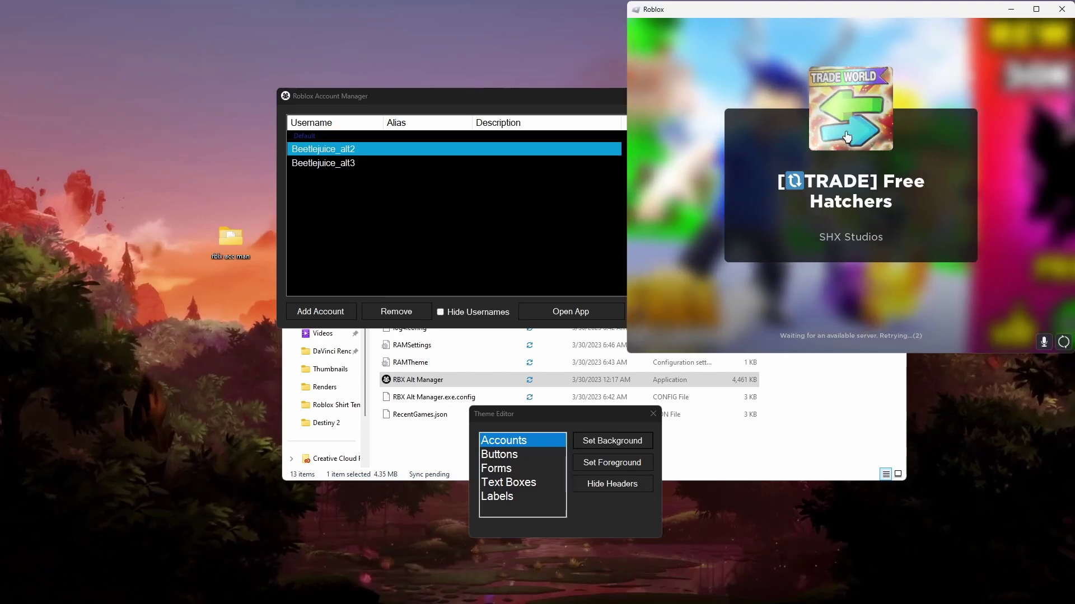
- Join the second alt account, switch between both game windows, and close the Theme Editor
click(344, 164)
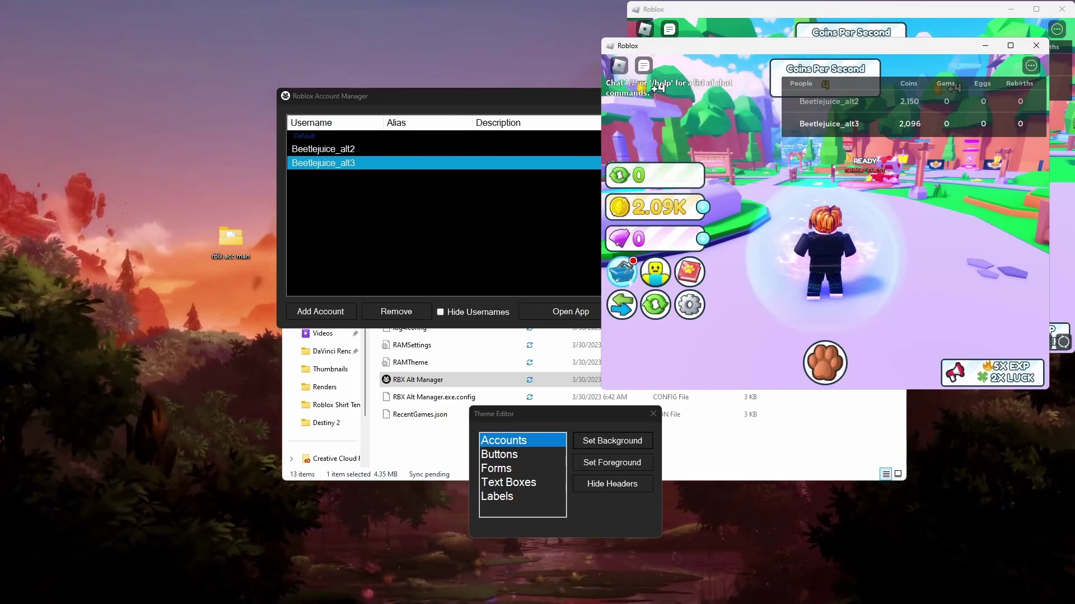
click(1066, 152)
click(902, 367)
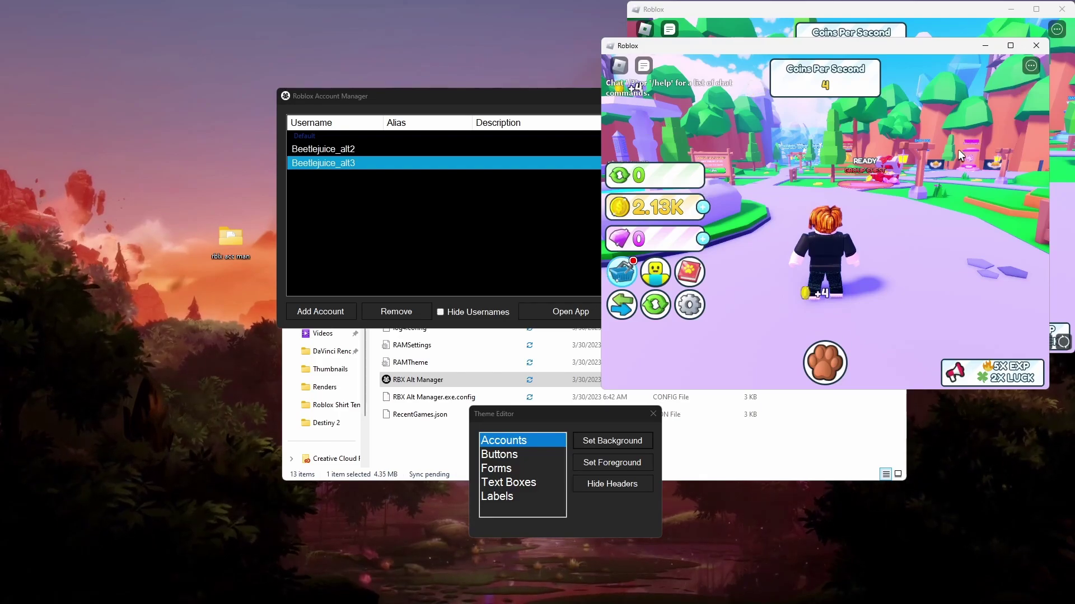
click(653, 414)
click(547, 430)
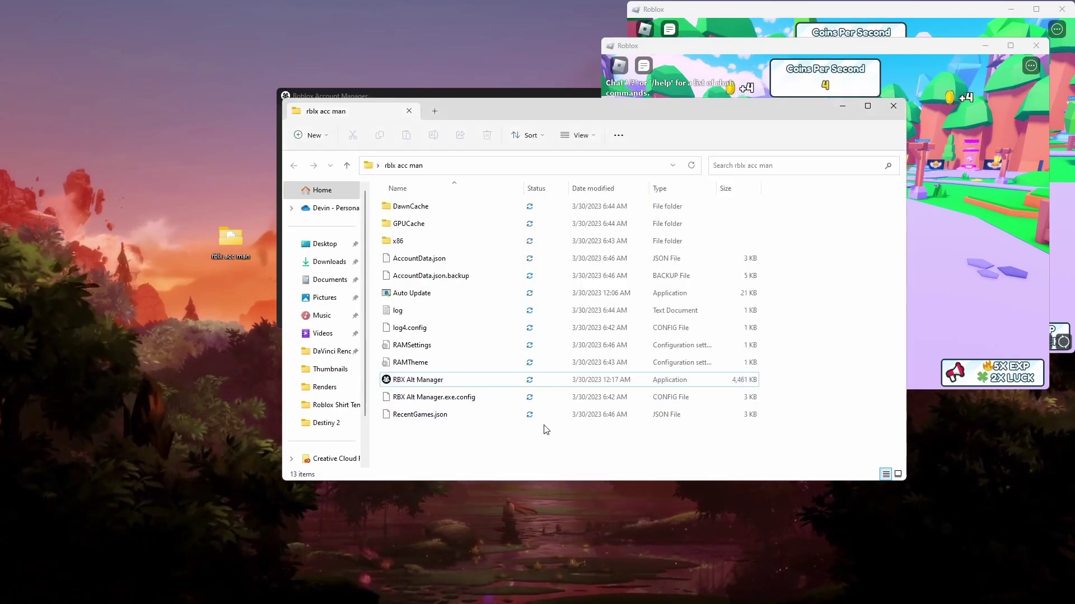
- Close File Explorer and move the Account Manager window further left
click(893, 108)
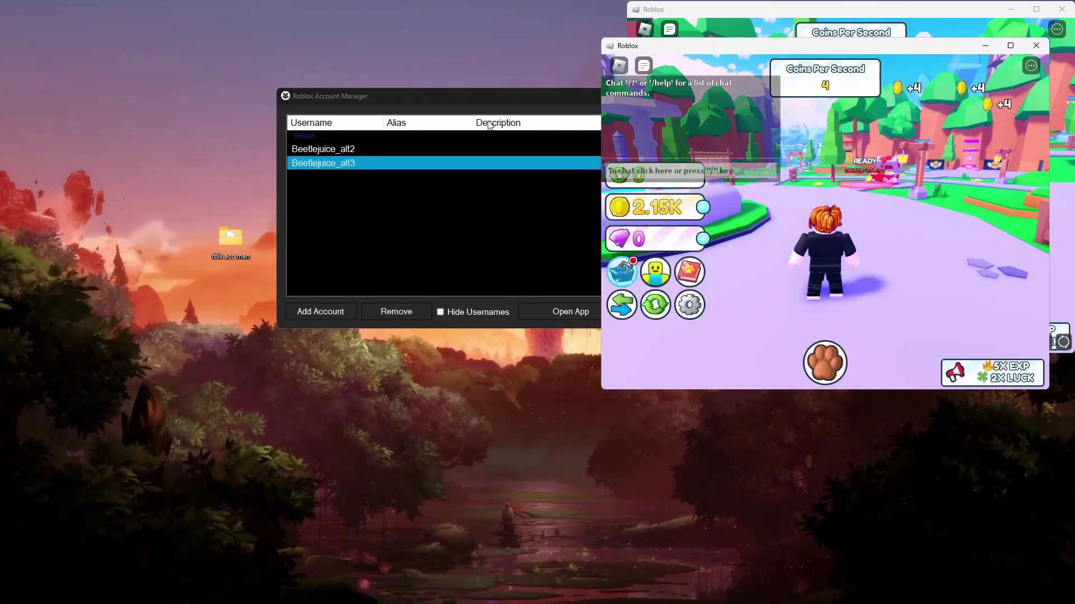
drag(431, 104, 308, 123)
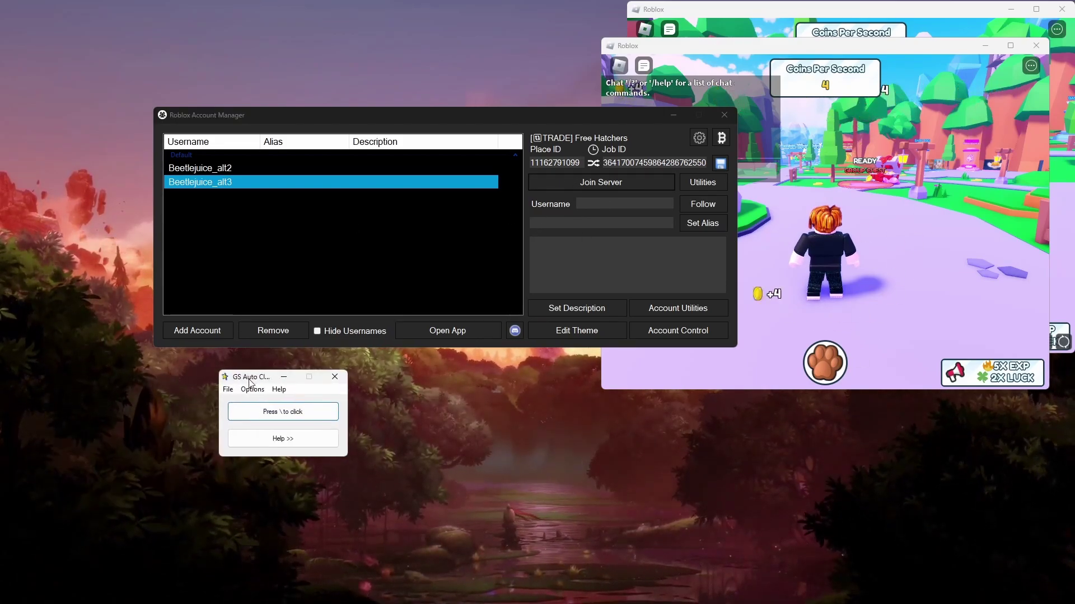
- Check the click type in GS Auto Clicker's Clicking Options, then close that dialog
click(1055, 268)
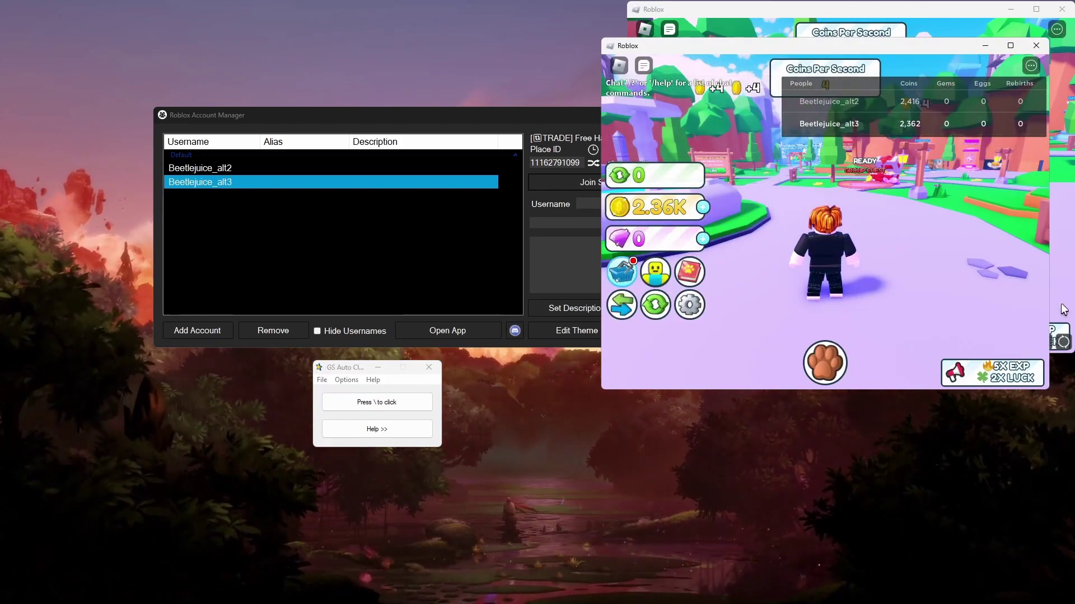
click(347, 381)
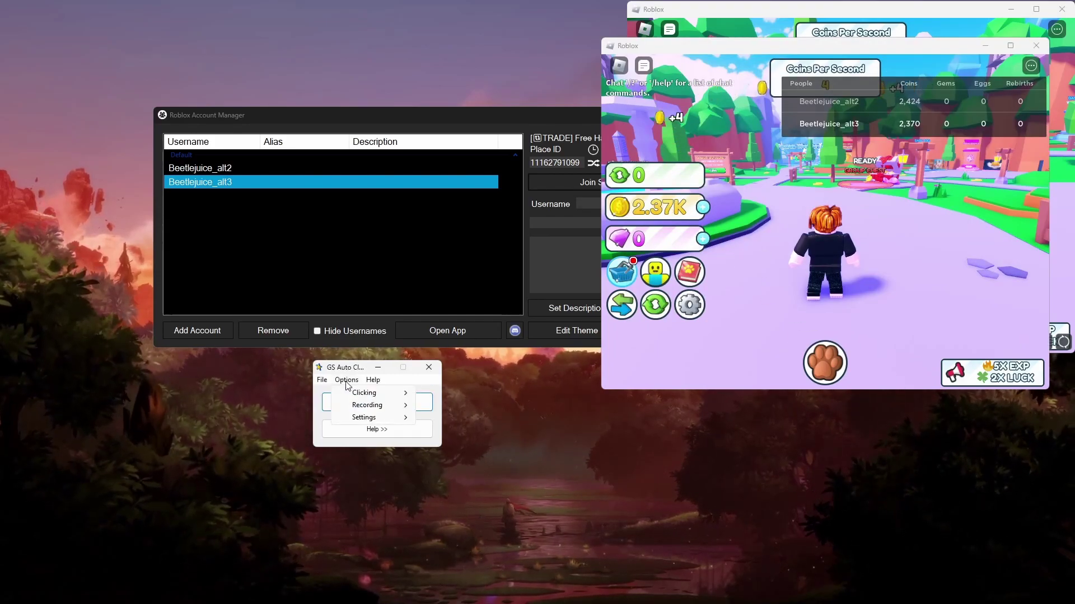
mouse_move(370, 394)
click(432, 395)
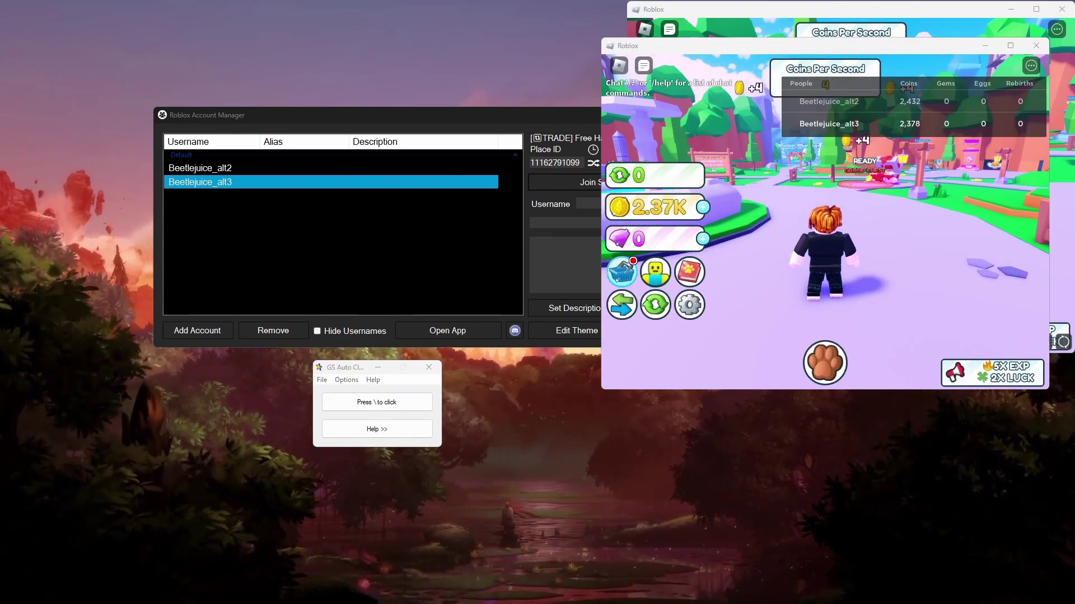
drag(238, 354, 455, 259)
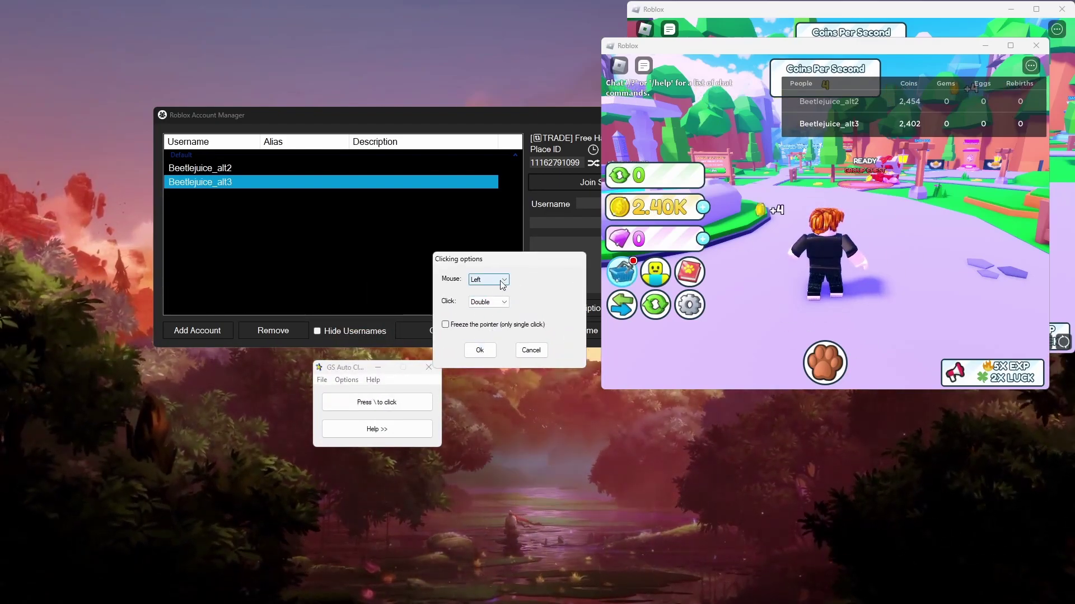
click(469, 358)
- Set clicking to Repeat until stopped with a 30 millisecond interval
click(346, 380)
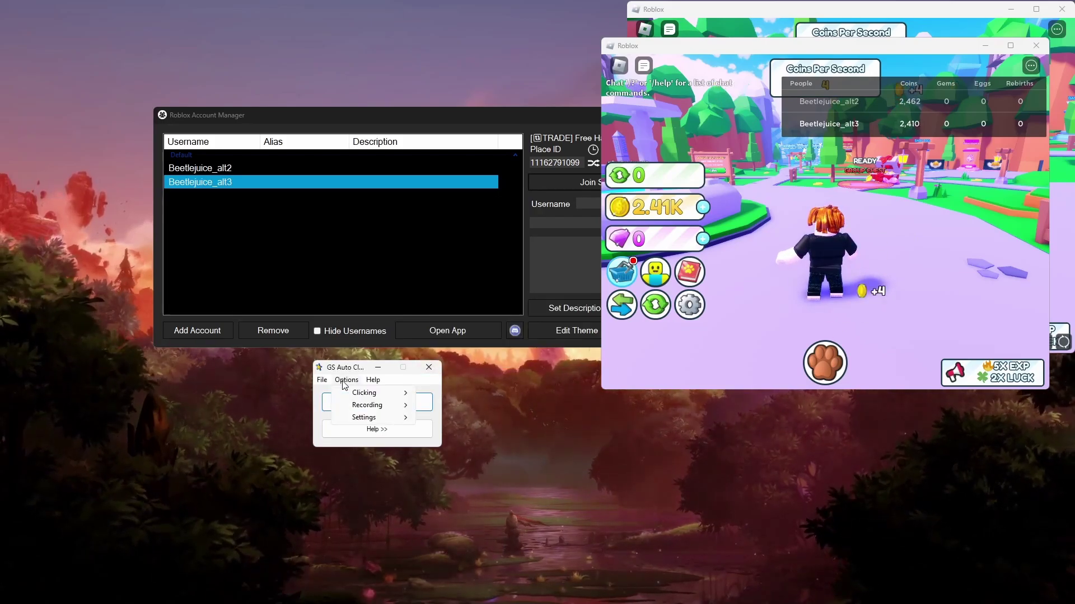
mouse_move(360, 405)
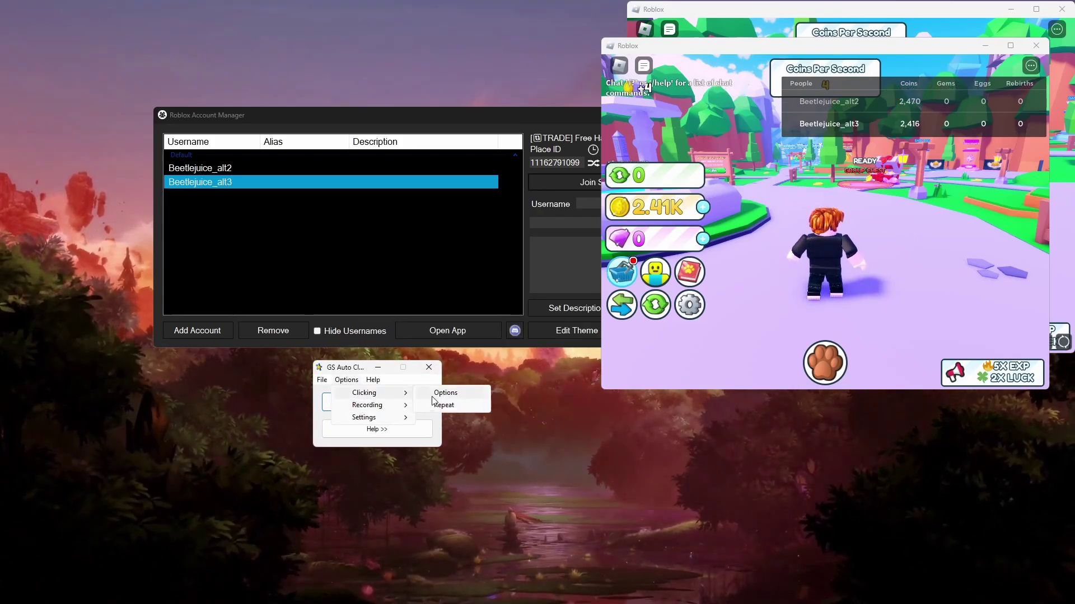
click(436, 405)
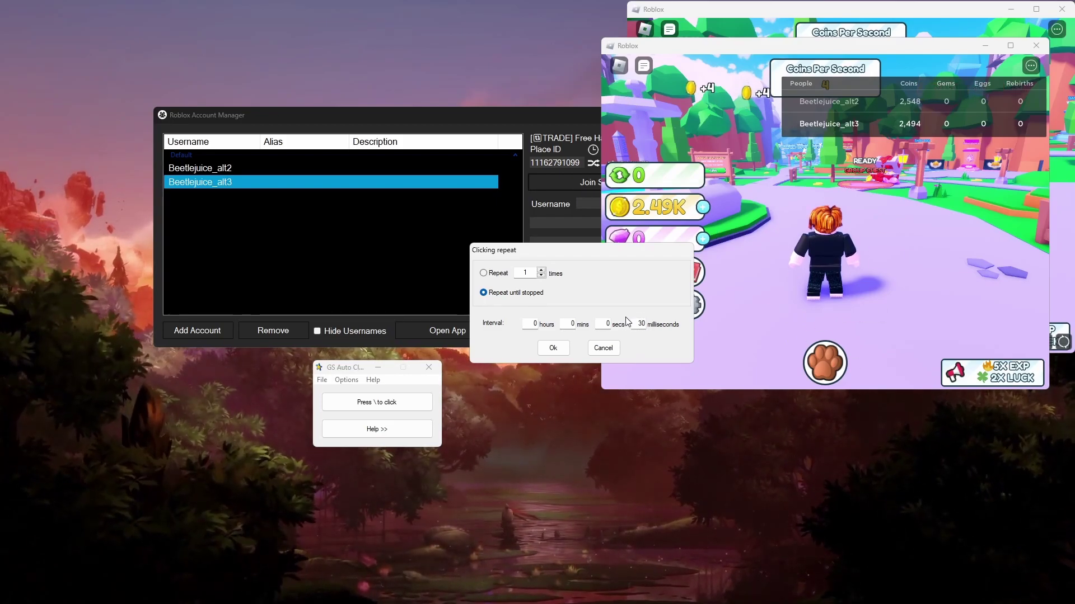
- Confirm the repeat settings and clear all previously recorded multiple clicks
click(553, 348)
click(347, 380)
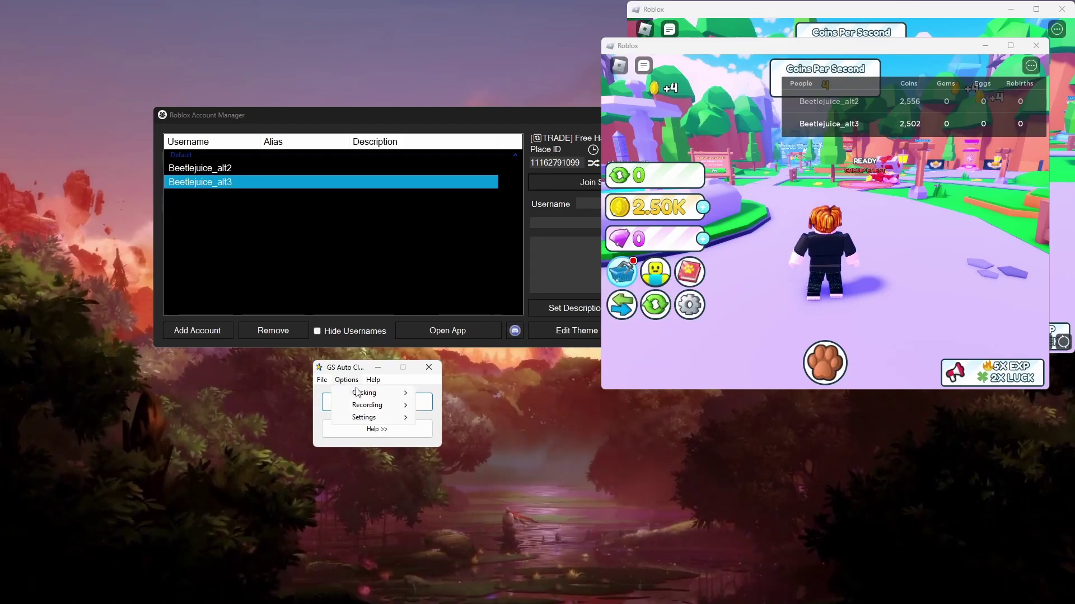
mouse_move(423, 413)
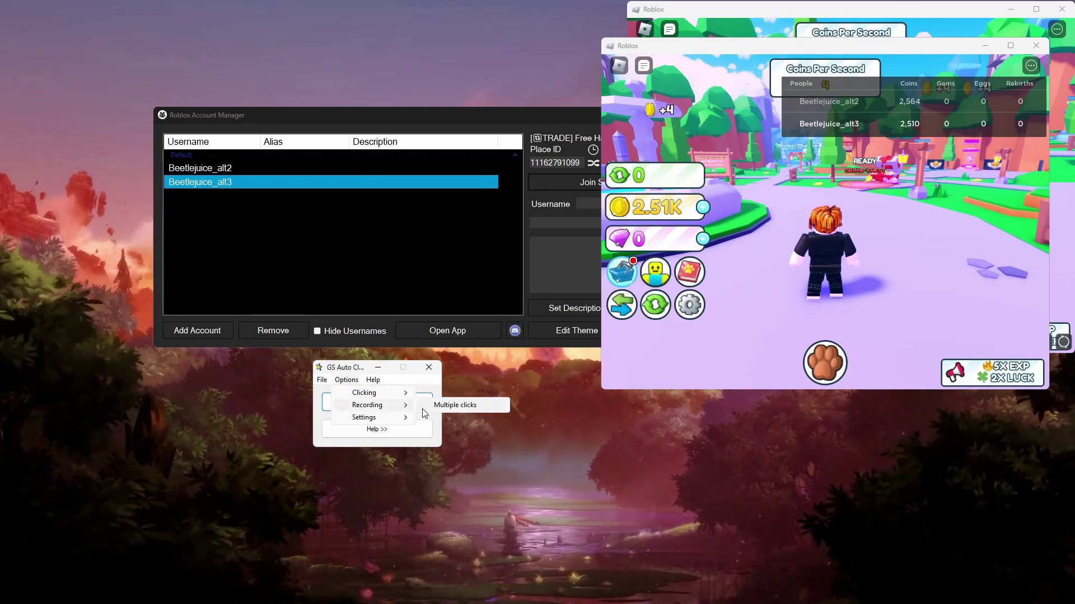
click(461, 406)
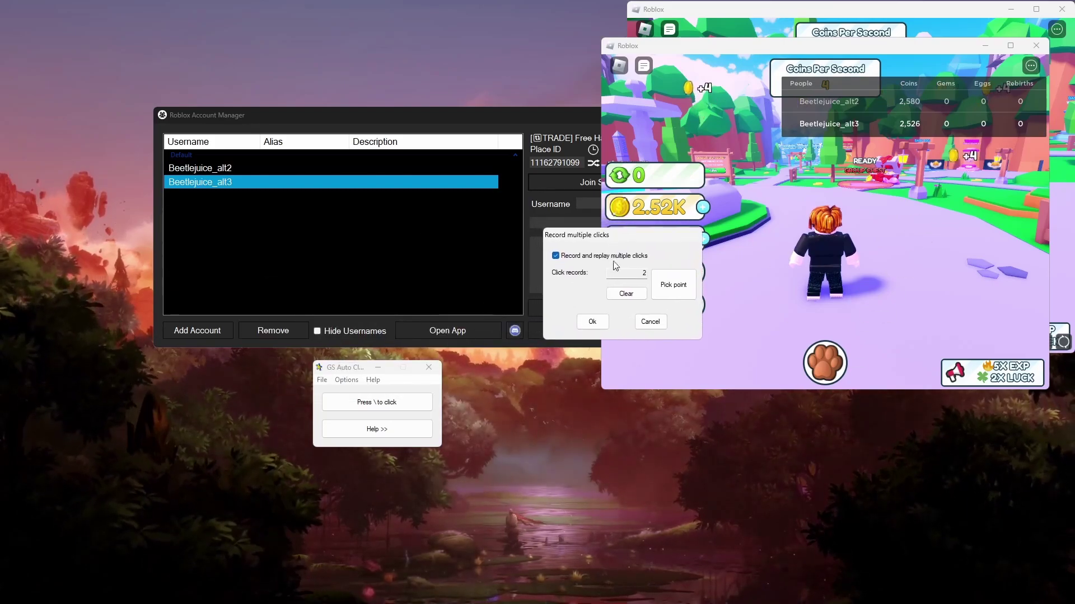
click(626, 293)
click(539, 344)
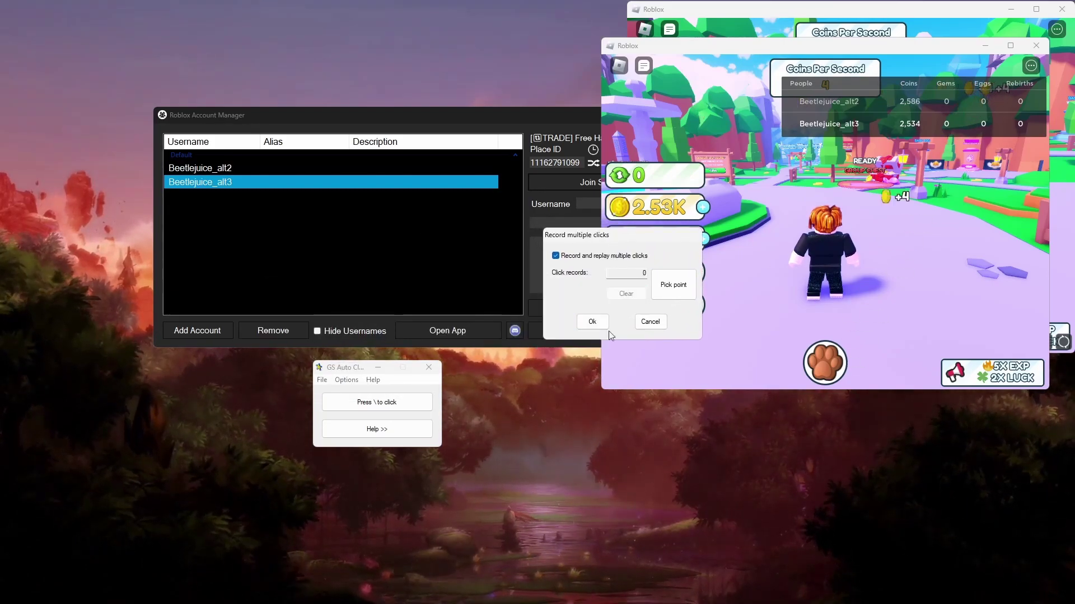
- Pick two new click points, one in each game window, and save them
click(673, 293)
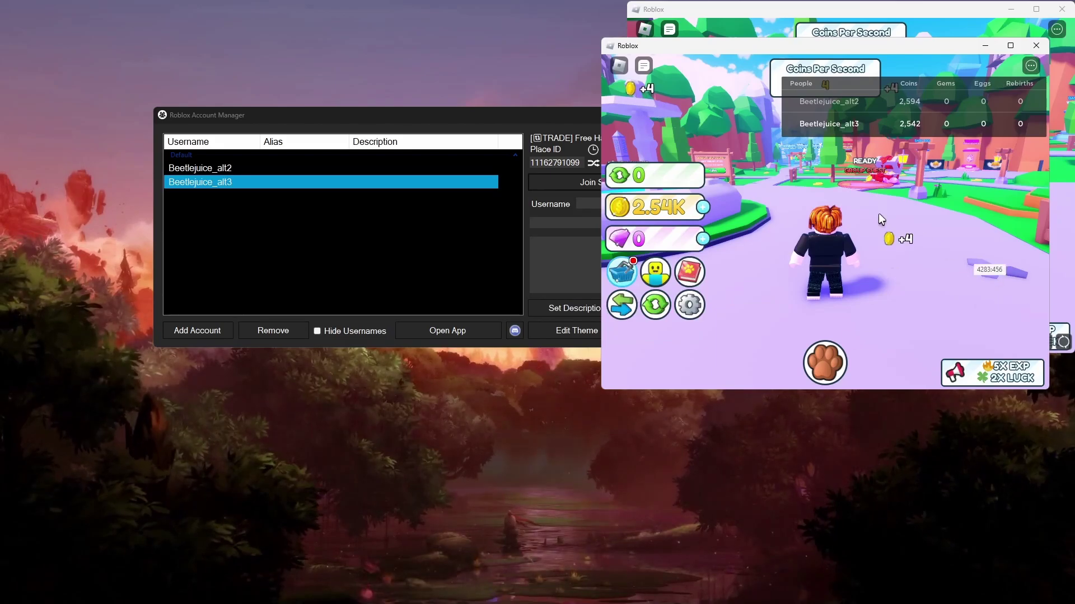
click(1058, 308)
click(664, 288)
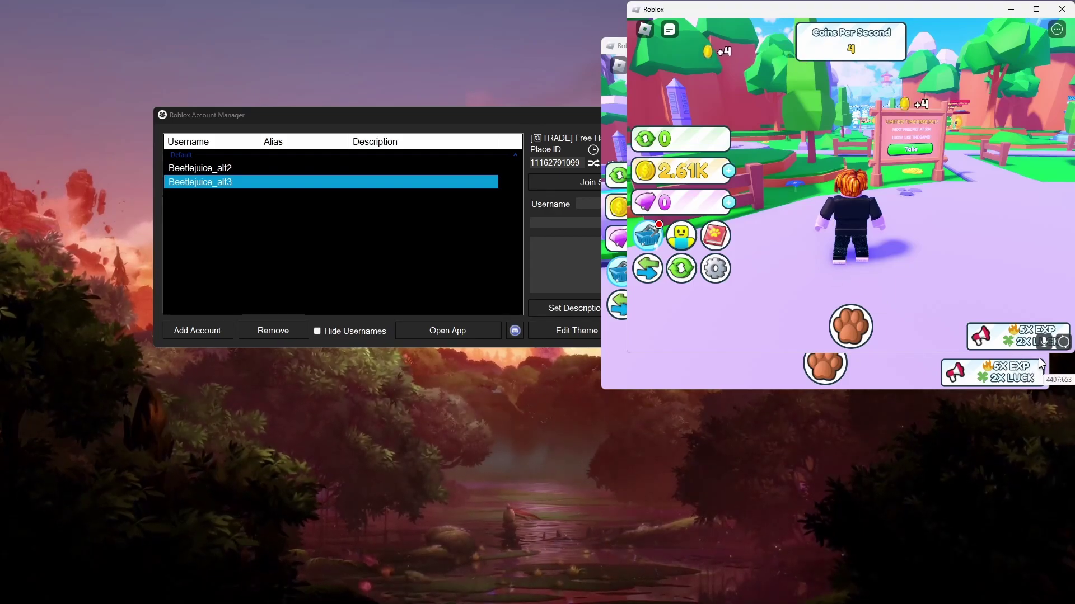
click(1026, 379)
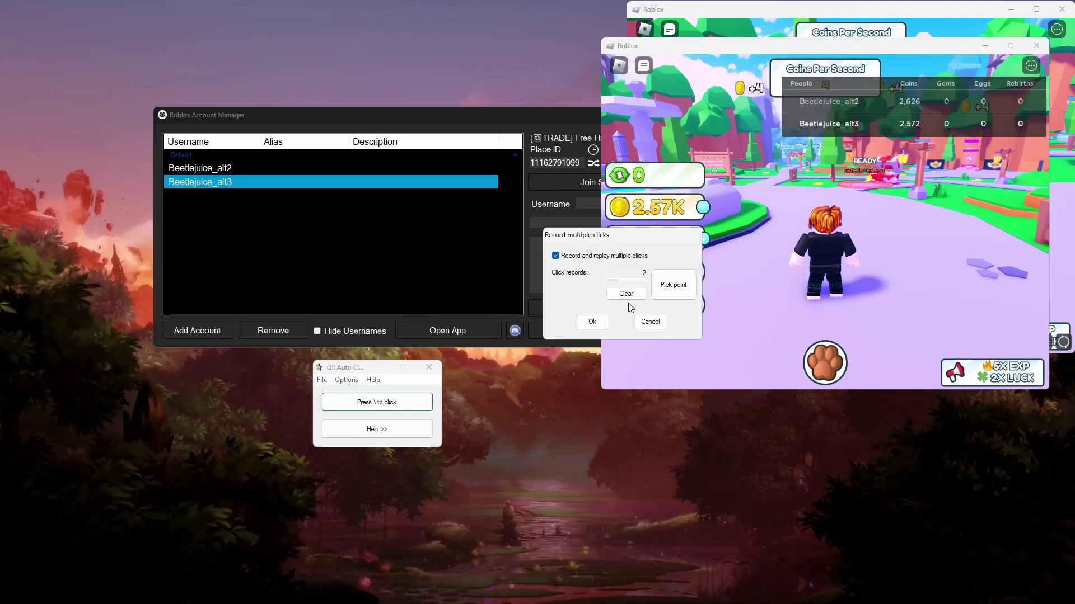
click(592, 321)
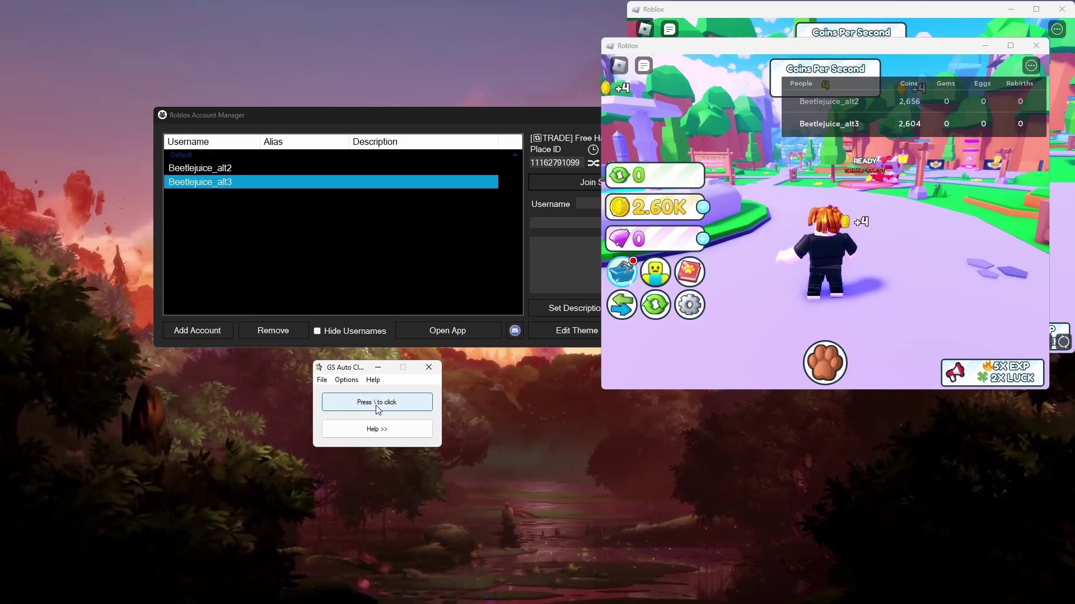
- Test the two-point replay with the \ hotkey, then confirm Idle on completion in Other settings
key(backslash)
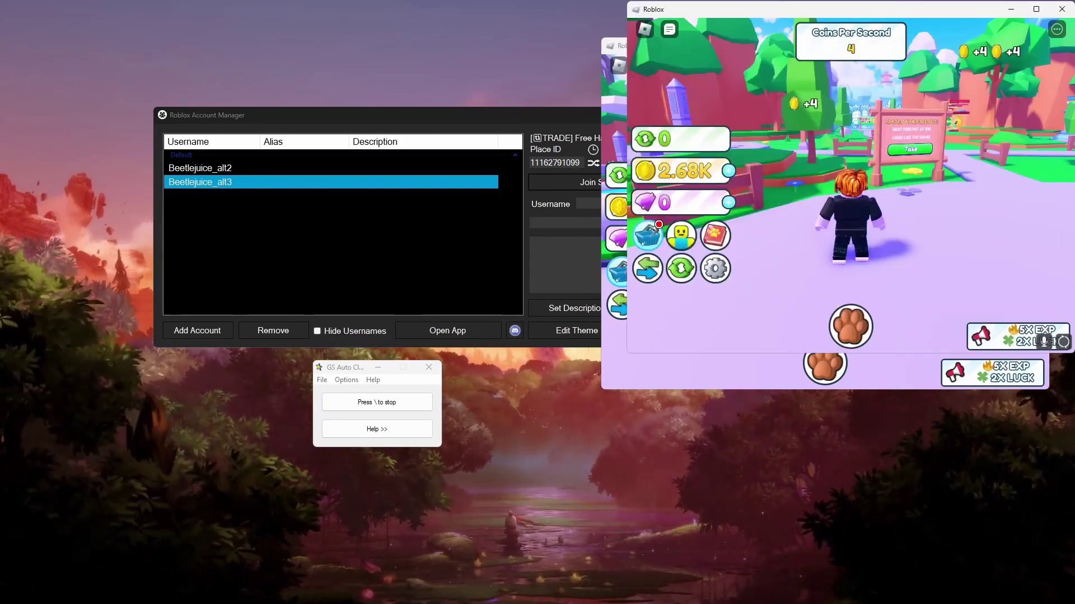
key(backslash)
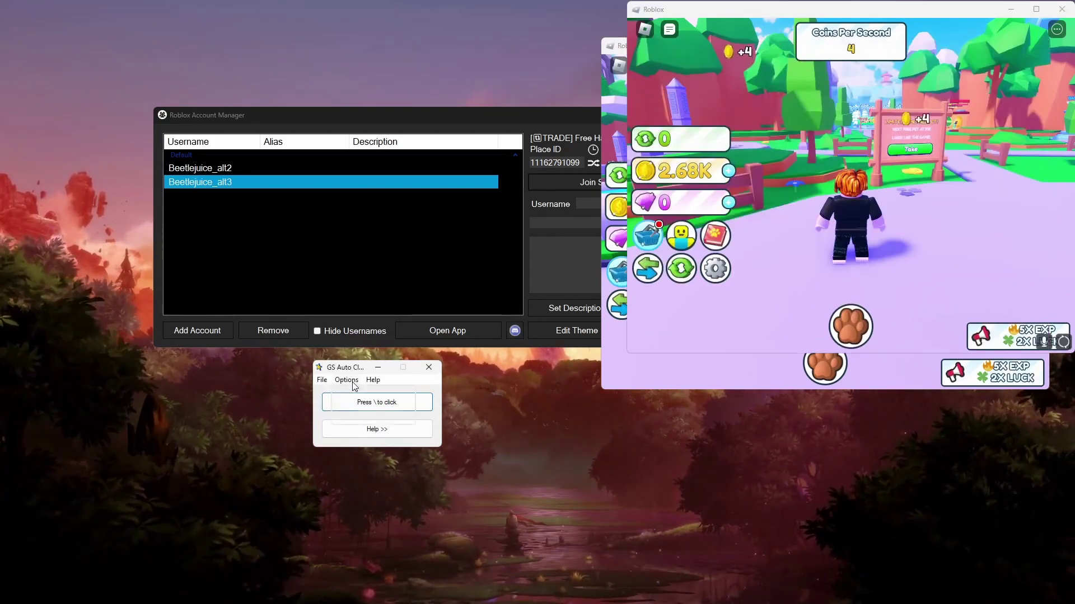
click(349, 381)
mouse_move(381, 417)
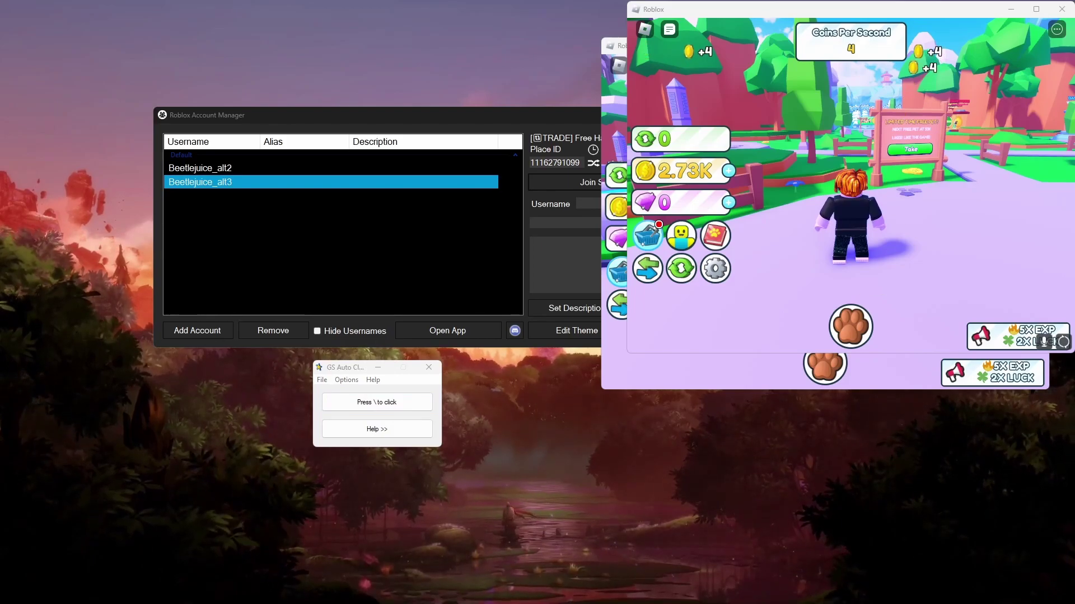
drag(212, 373, 521, 309)
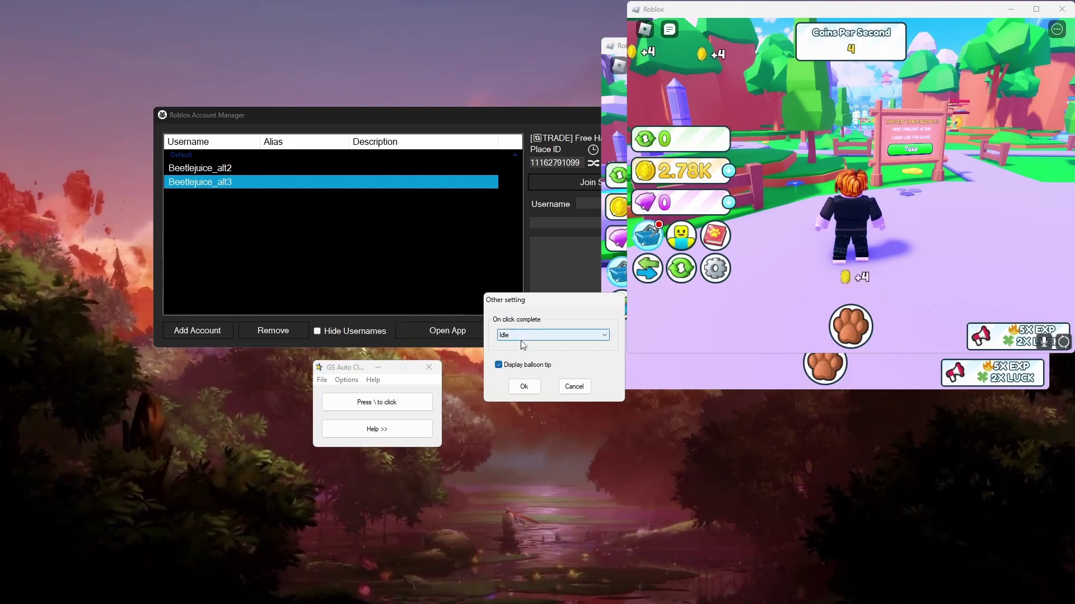
click(524, 387)
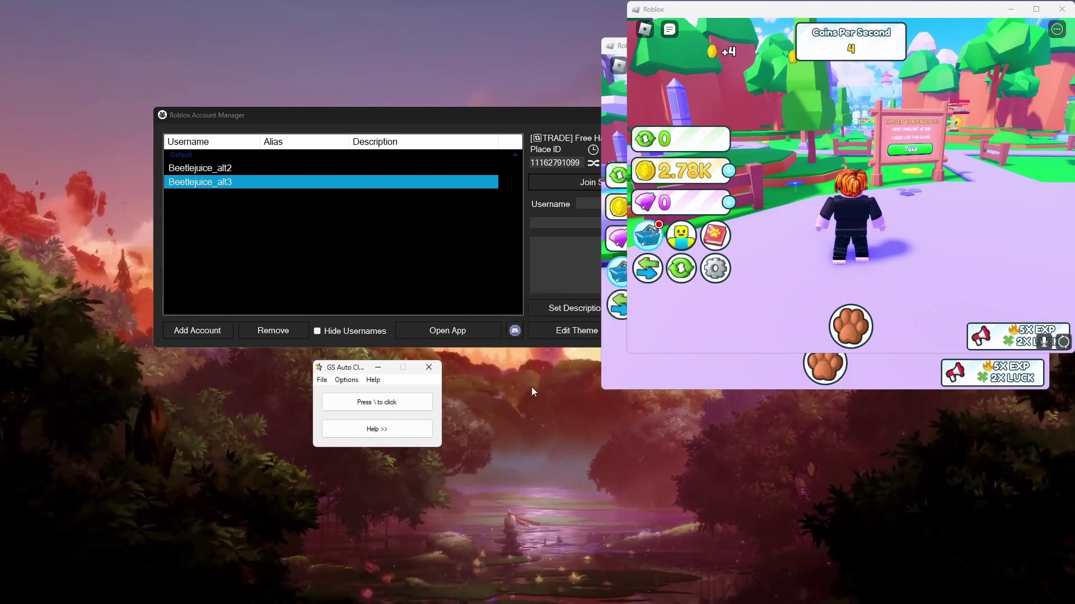